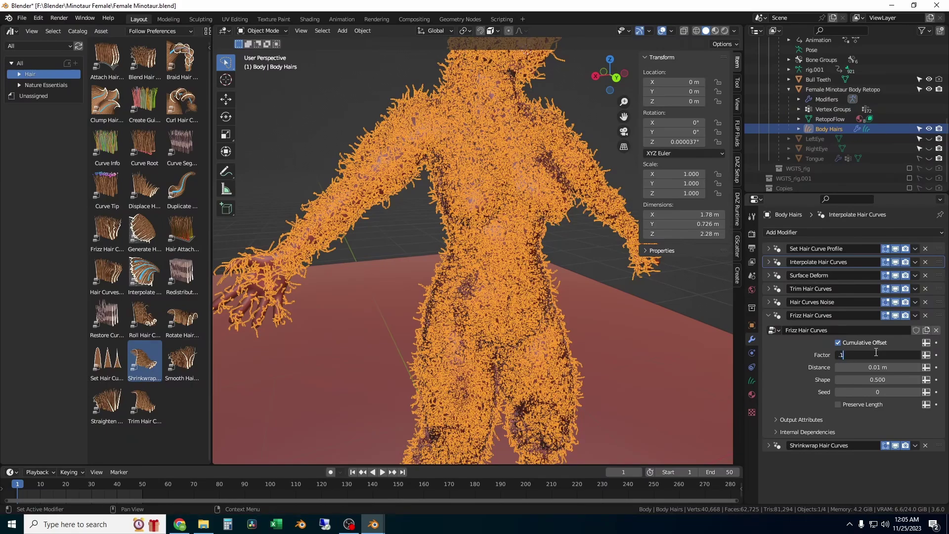
Step: Set Frizz Hair Curves to factor 0.1 and shape 0.2, with Preserve Length enabled
{"action": "left_click", "coordinate": [879, 383]}
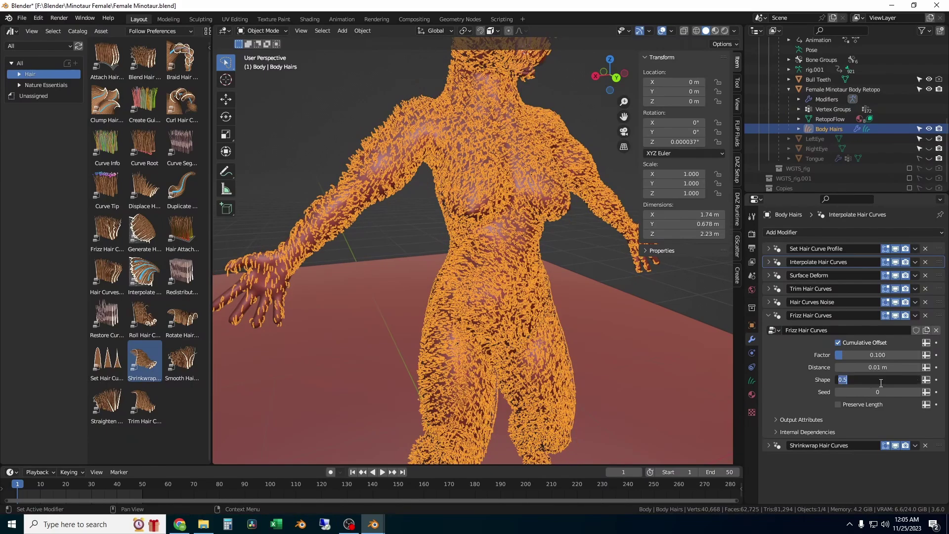
{"action": "key", "text": "BackSpace"}
{"action": "type", "text": ".2"}
{"action": "key", "text": "Return"}
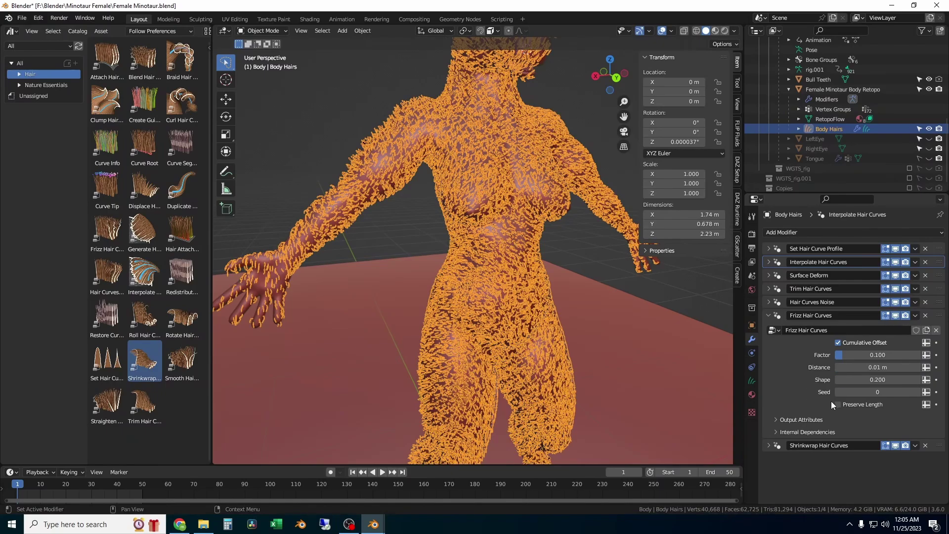
{"action": "left_click", "coordinate": [837, 404]}
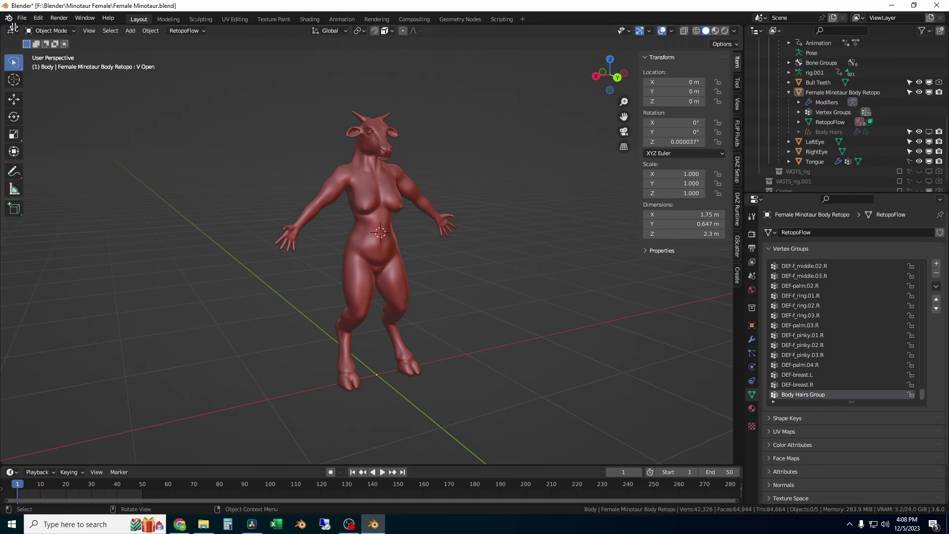
Step: Split off a new area on the left of the viewport and make it an Asset Browser
{"action": "left_click_drag", "start_coordinate": [10, 28], "coordinate": [151, 45]}
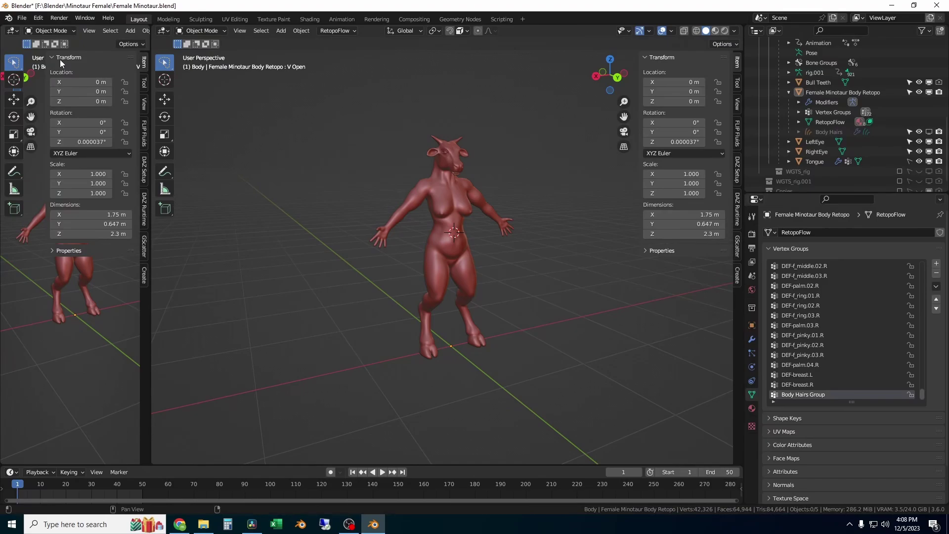
{"action": "left_click", "coordinate": [13, 31]}
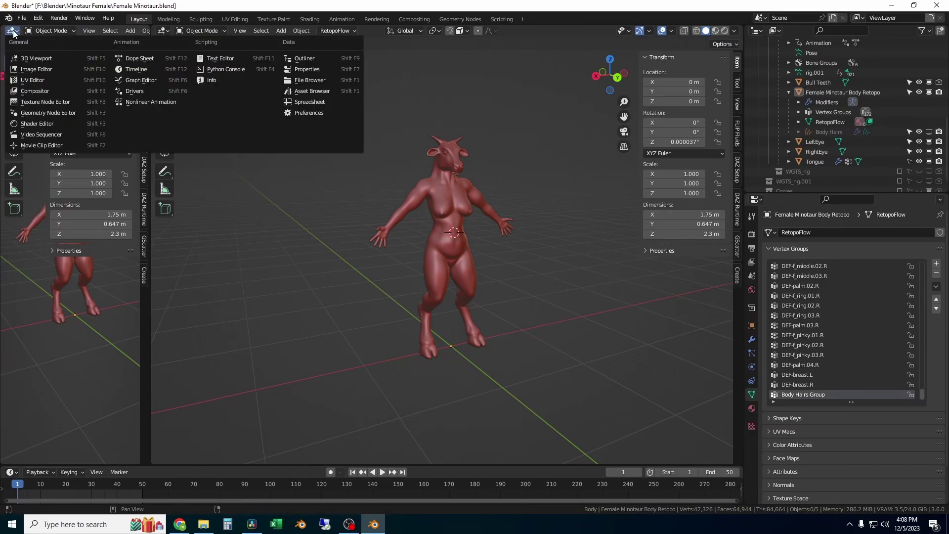
{"action": "left_click", "coordinate": [314, 91]}
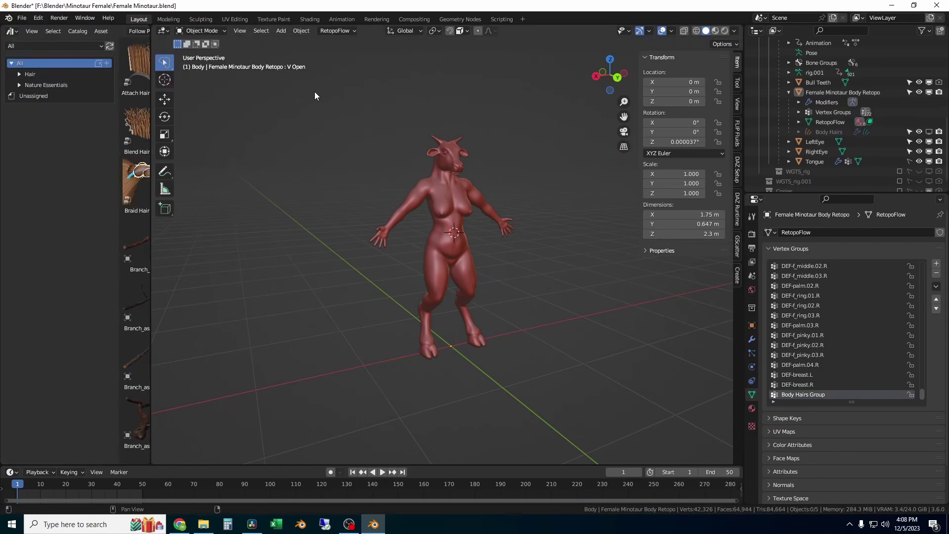
Step: Show only the Hair catalog assets and widen the browser to two thumbnail columns
{"action": "left_click_drag", "start_coordinate": [118, 105], "coordinate": [78, 104]}
{"action": "left_click", "coordinate": [36, 76]}
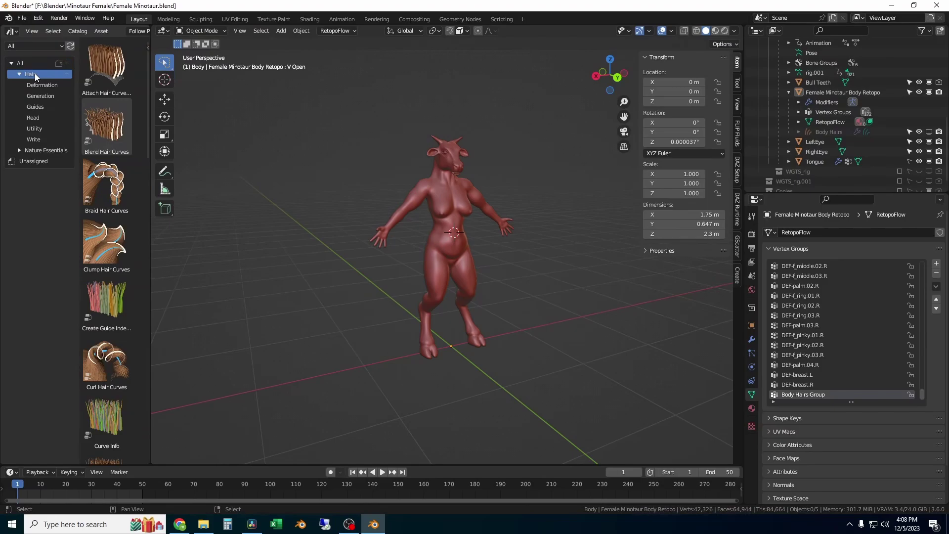
{"action": "left_click_drag", "start_coordinate": [149, 132], "coordinate": [258, 140]}
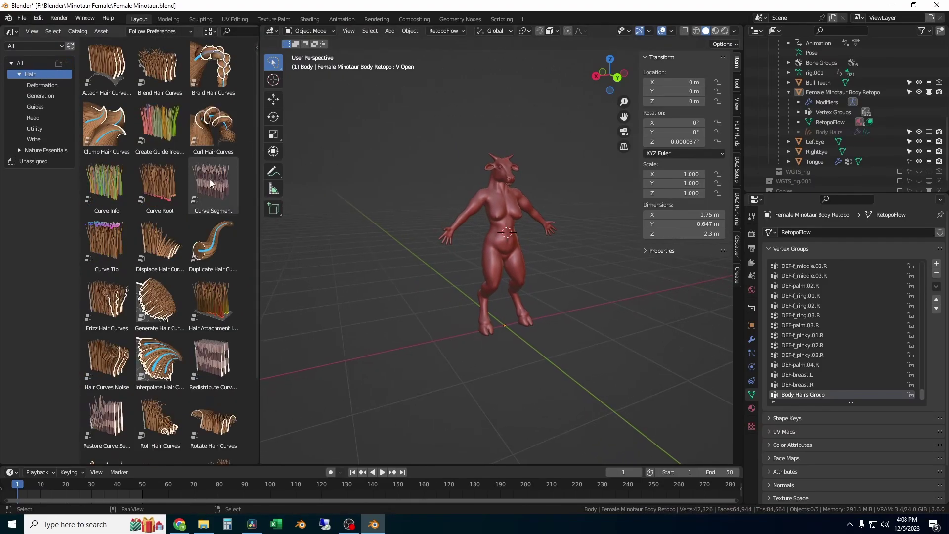
{"action": "scroll", "coordinate": [195, 346], "scroll_direction": "down", "scroll_amount": 5}
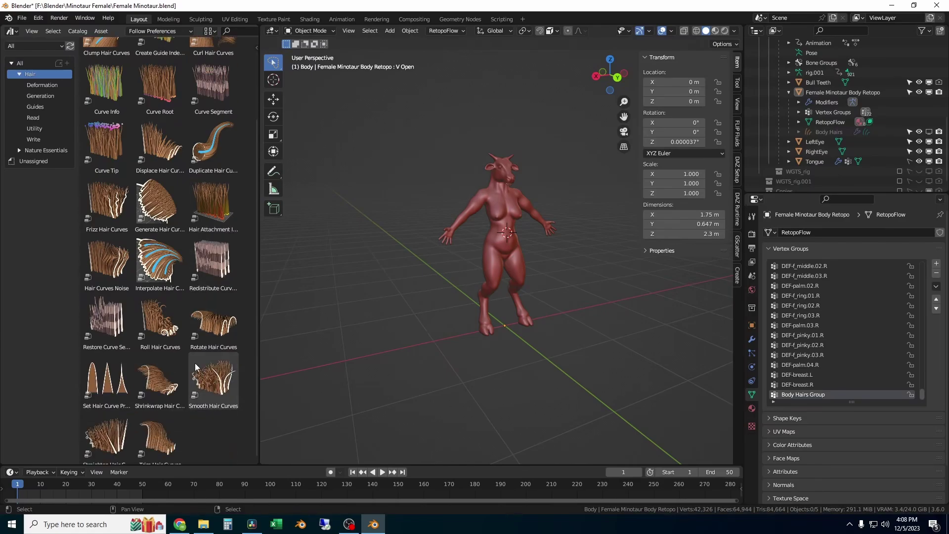
{"action": "scroll", "coordinate": [197, 364], "scroll_direction": "up", "scroll_amount": 5}
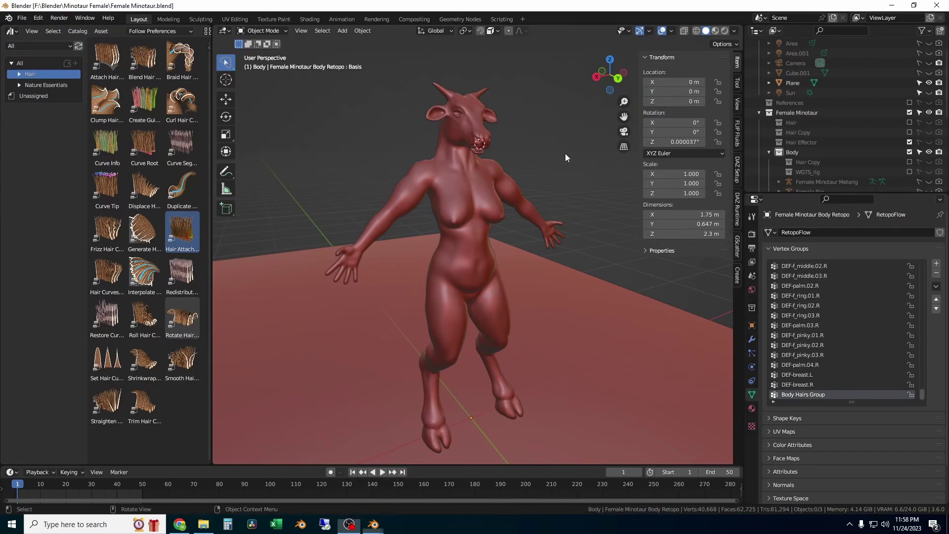
Step: Inspect the minotaur in Material Preview, then return to Solid shading and select the body mesh
{"action": "left_click", "coordinate": [715, 31]}
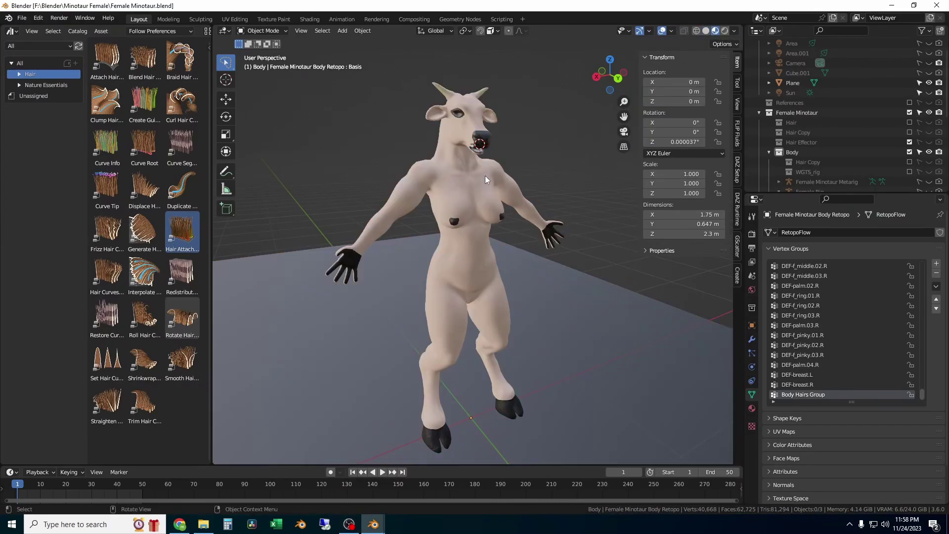
{"action": "middle_click_drag", "start_coordinate": [467, 180], "coordinate": [479, 200]}
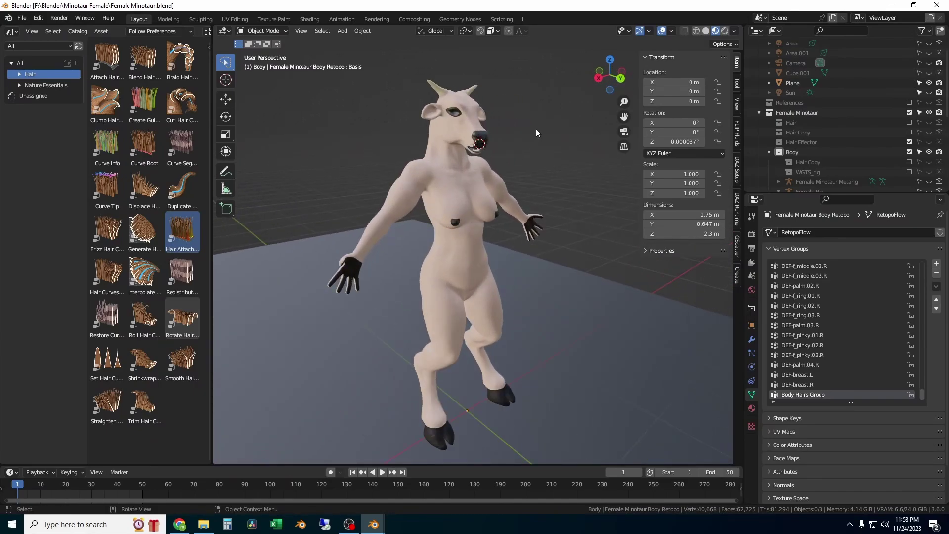
{"action": "left_click", "coordinate": [706, 31]}
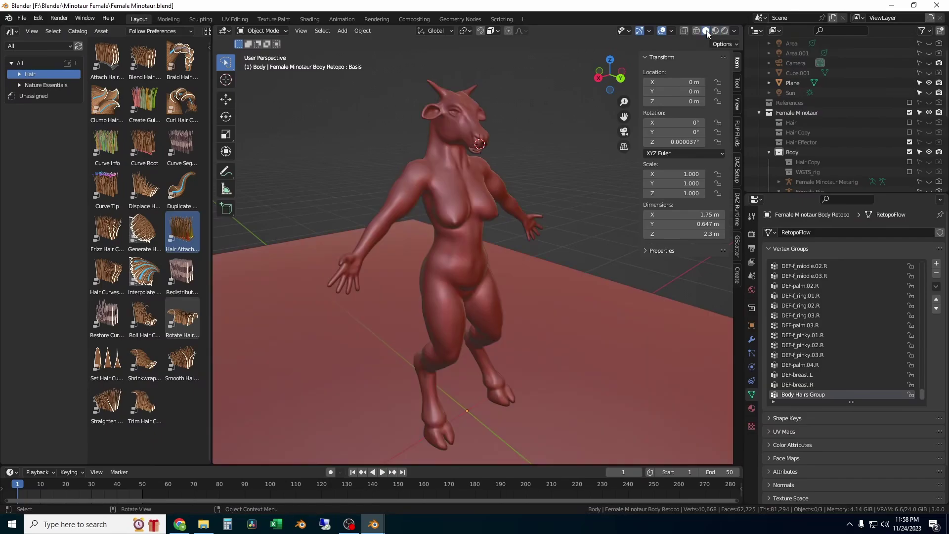
{"action": "left_click", "coordinate": [441, 152]}
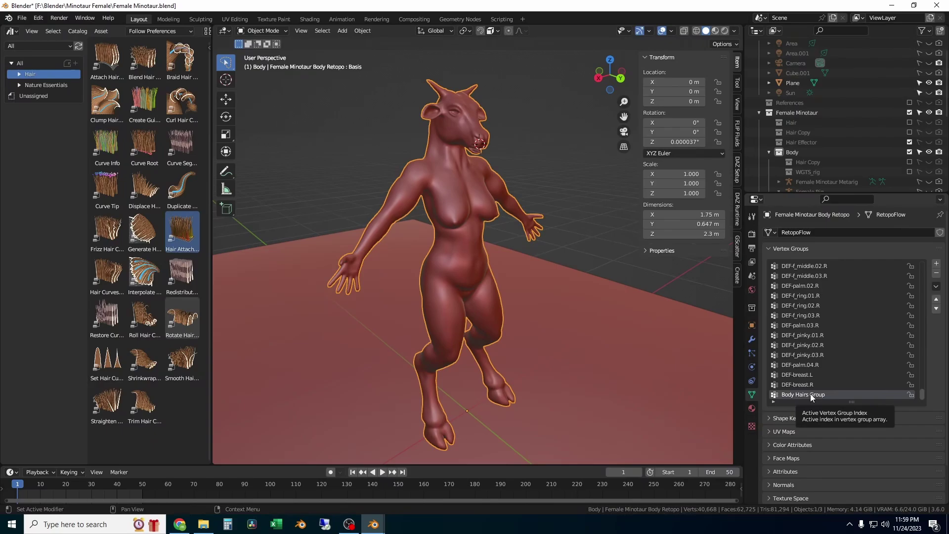
Step: Enter Weight Paint mode on the body and zoom in on the minotaur's head
{"action": "left_click", "coordinate": [267, 31]}
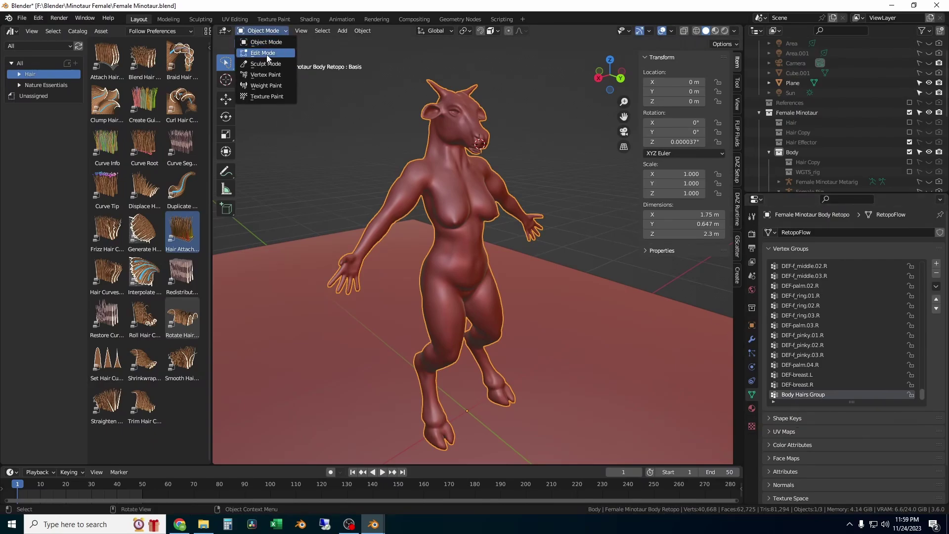
{"action": "left_click", "coordinate": [269, 80]}
{"action": "middle_click_drag", "start_coordinate": [573, 166], "coordinate": [544, 144]}
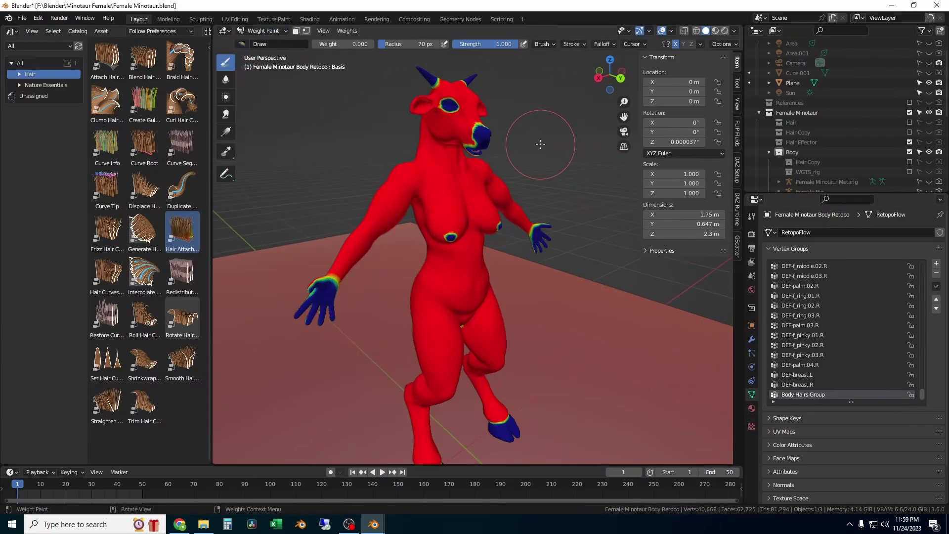
{"action": "mouse_move", "coordinate": [463, 125]}
{"action": "middle_mouse_down", "text": "ctrl"}
{"action": "mouse_move", "coordinate": [522, 271]}
{"action": "mouse_move", "coordinate": [451, 247]}
{"action": "mouse_move", "coordinate": [543, 337]}
{"action": "middle_mouse_up", "text": "ctrl"}
{"action": "scroll", "coordinate": [543, 337], "scroll_direction": "up", "scroll_amount": 5}
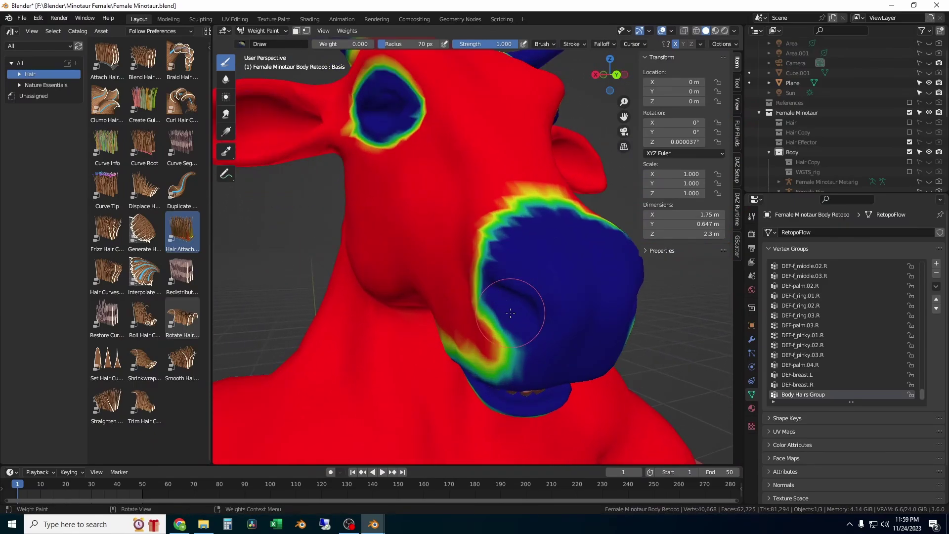
Step: Paint zero weight across the muzzle, then return to Object Mode and deselect the body
{"action": "mouse_move", "coordinate": [482, 289]}
{"action": "left_mouse_down"}
{"action": "mouse_move", "coordinate": [500, 269]}
{"action": "mouse_move", "coordinate": [502, 254]}
{"action": "mouse_move", "coordinate": [490, 253]}
{"action": "mouse_move", "coordinate": [504, 247]}
{"action": "mouse_move", "coordinate": [527, 289]}
{"action": "left_mouse_up"}
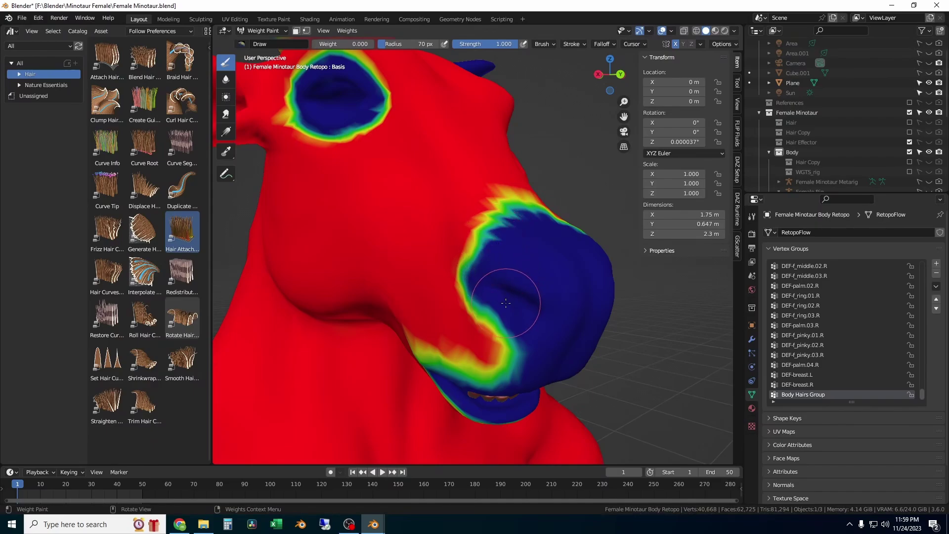
{"action": "mouse_move", "coordinate": [527, 289]}
{"action": "middle_mouse_down"}
{"action": "mouse_move", "coordinate": [570, 309]}
{"action": "mouse_move", "coordinate": [492, 235]}
{"action": "mouse_move", "coordinate": [489, 270]}
{"action": "middle_mouse_up"}
{"action": "scroll", "coordinate": [544, 299], "scroll_direction": "down", "scroll_amount": 5}
{"action": "scroll", "coordinate": [493, 235], "scroll_direction": "down", "scroll_amount": 6}
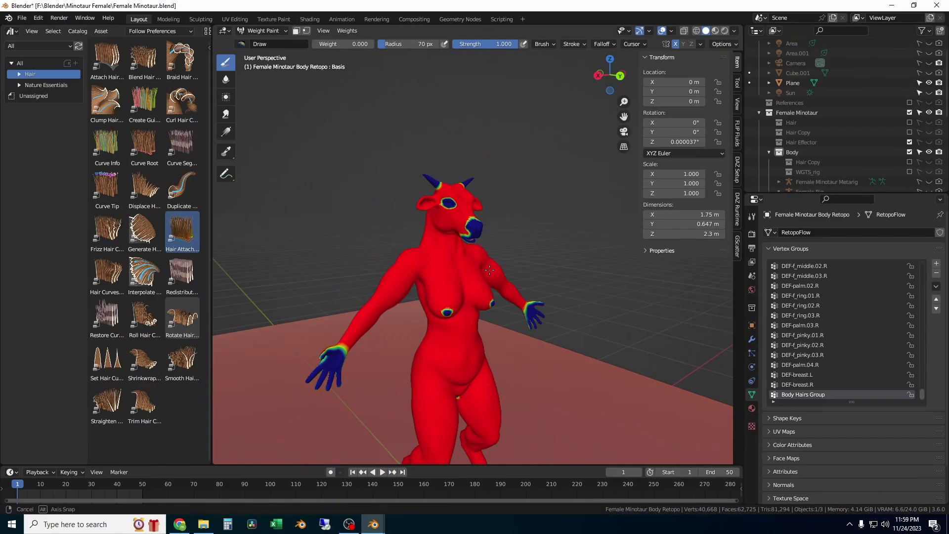
{"action": "left_click", "coordinate": [262, 30]}
{"action": "left_click", "coordinate": [262, 43]}
{"action": "left_click", "coordinate": [506, 233]}
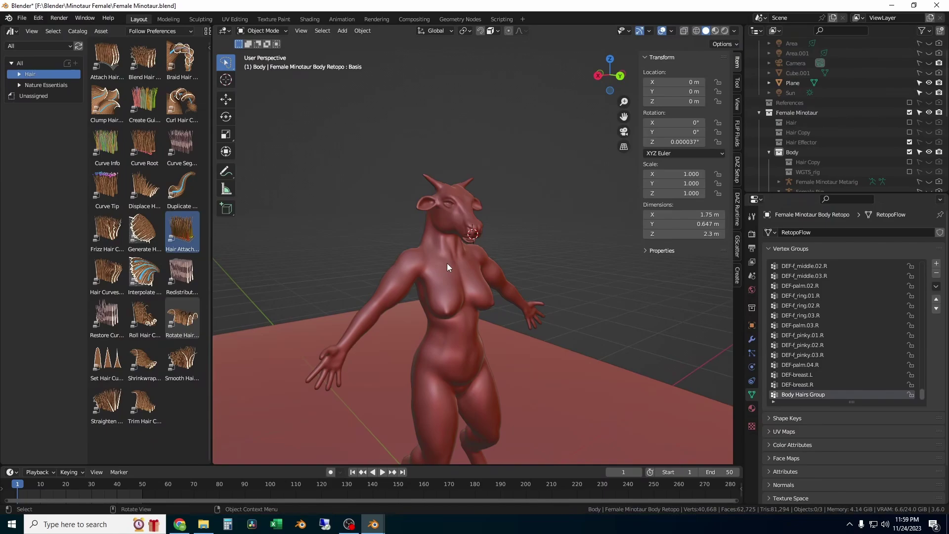
Step: Select the body, save the file, and apply Object > Quick Effects > Quick Fur
{"action": "left_click", "coordinate": [472, 244]}
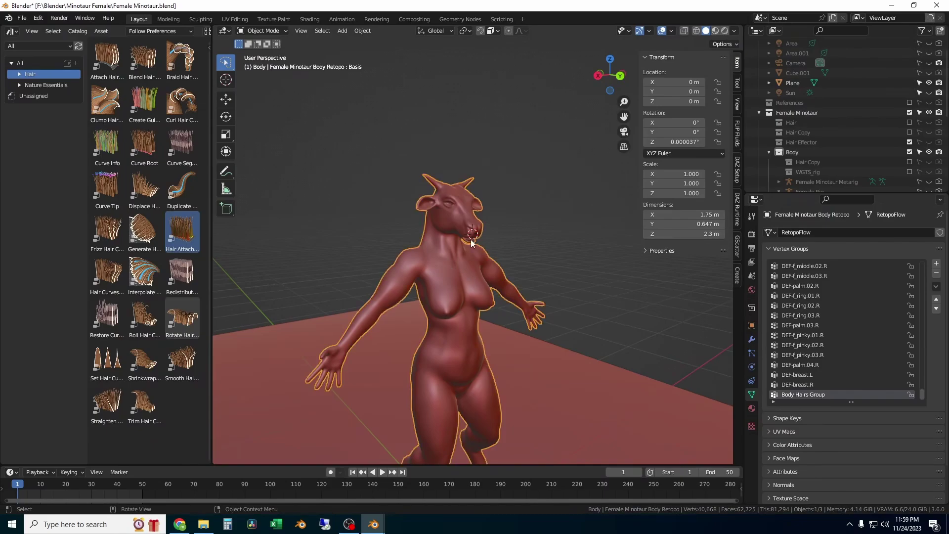
{"action": "key", "text": "ctrl+s"}
{"action": "left_click", "coordinate": [363, 31]}
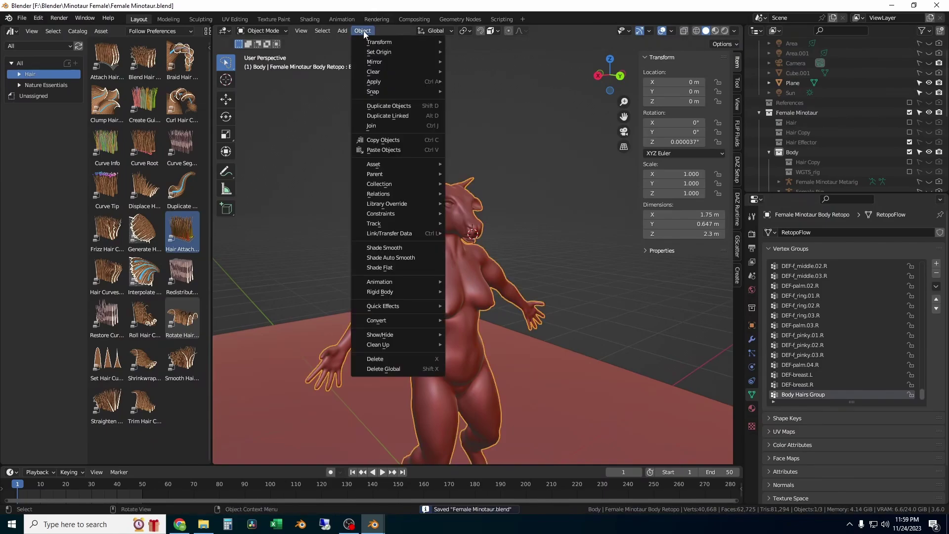
{"action": "mouse_move", "coordinate": [363, 54]}
{"action": "mouse_move", "coordinate": [422, 296]}
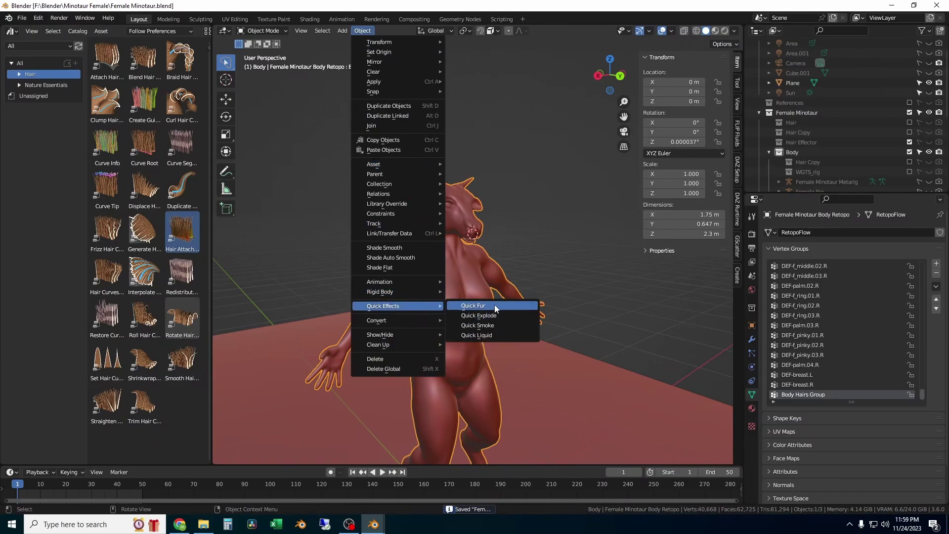
{"action": "left_click", "coordinate": [500, 304]}
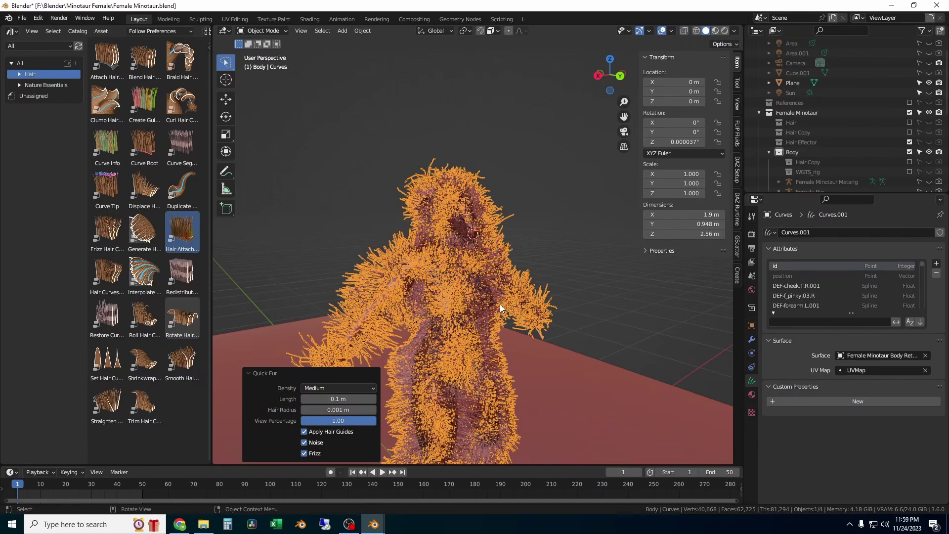
Step: Rename the new hair curves object to 'Body Hairs'
{"action": "scroll", "coordinate": [897, 99], "scroll_direction": "down", "scroll_amount": 8}
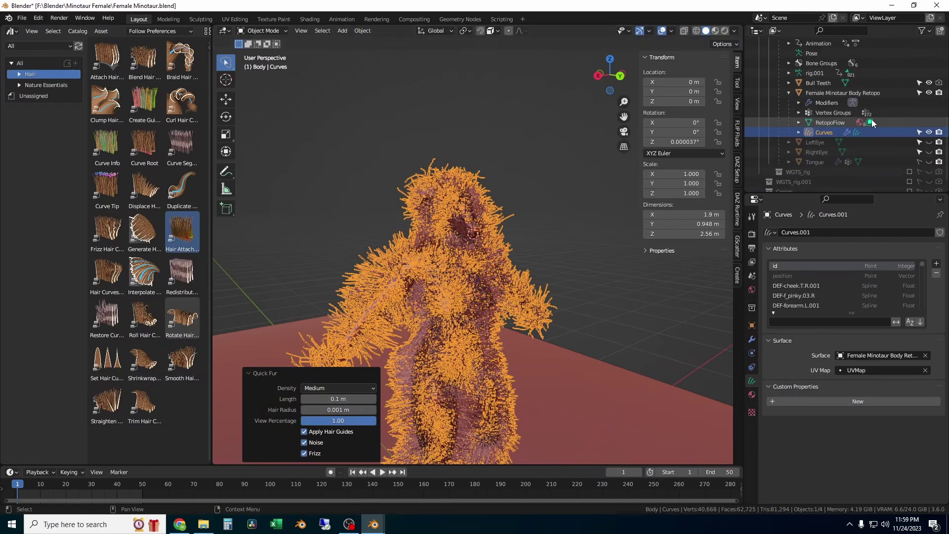
{"action": "scroll", "coordinate": [874, 122], "scroll_direction": "up", "scroll_amount": 2}
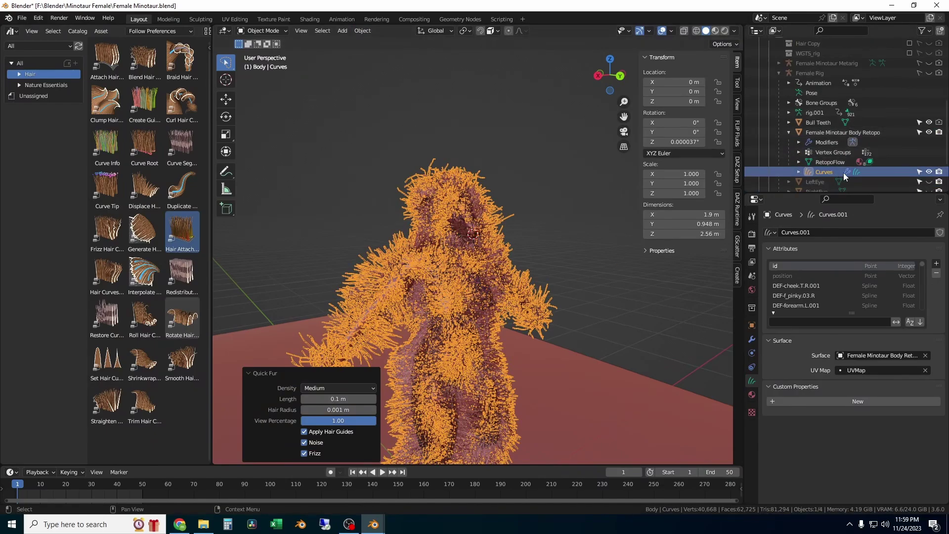
{"action": "key", "text": "F2"}
{"action": "type", "text": "Body"}
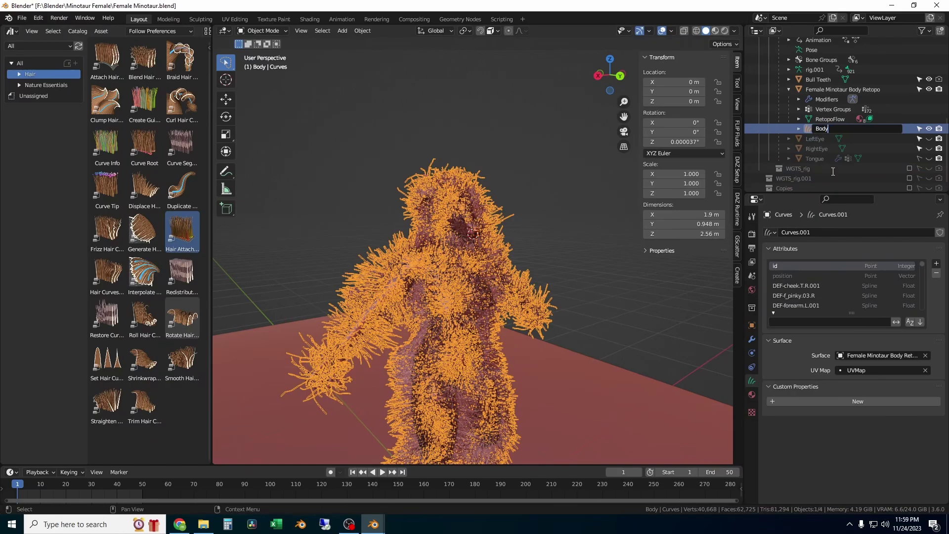
{"action": "type", "text": " Hairs"}
{"action": "key", "text": "Return"}
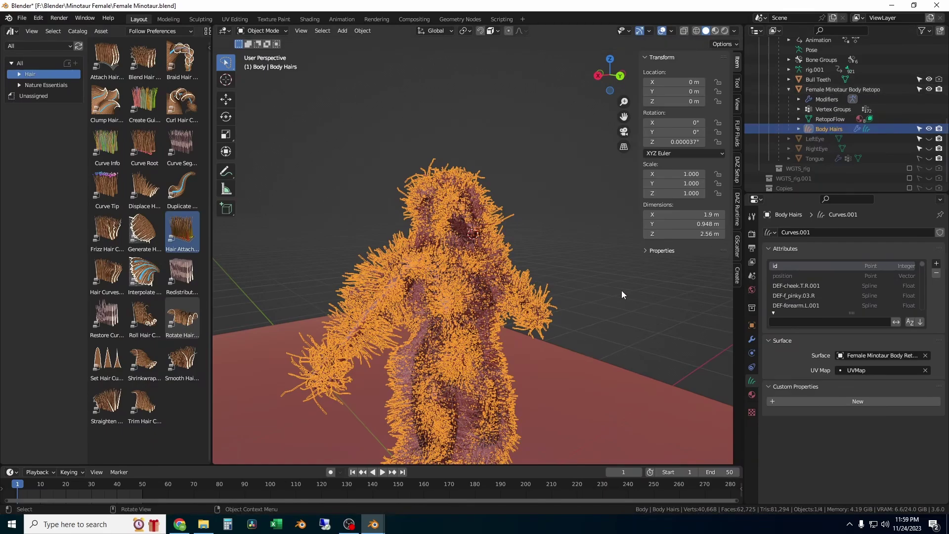
Step: Select Body Hairs and collapse its five modifier panels, from Set Hair Curve Profile to Surface Deform
{"action": "left_click", "coordinate": [555, 232]}
{"action": "left_click", "coordinate": [488, 210]}
{"action": "left_click", "coordinate": [751, 339]}
{"action": "left_click", "coordinate": [768, 249]}
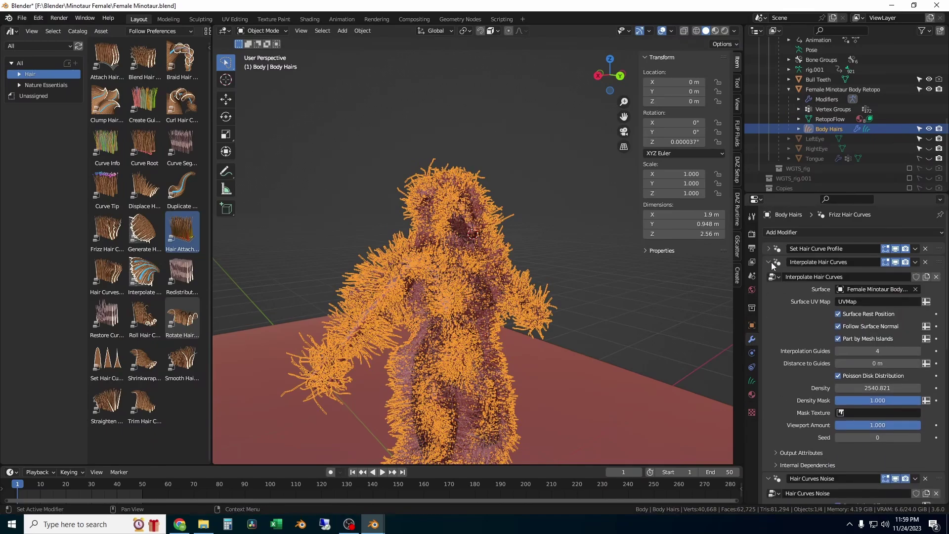
{"action": "left_click", "coordinate": [768, 262]}
{"action": "left_click", "coordinate": [768, 275]}
{"action": "left_click", "coordinate": [769, 289]}
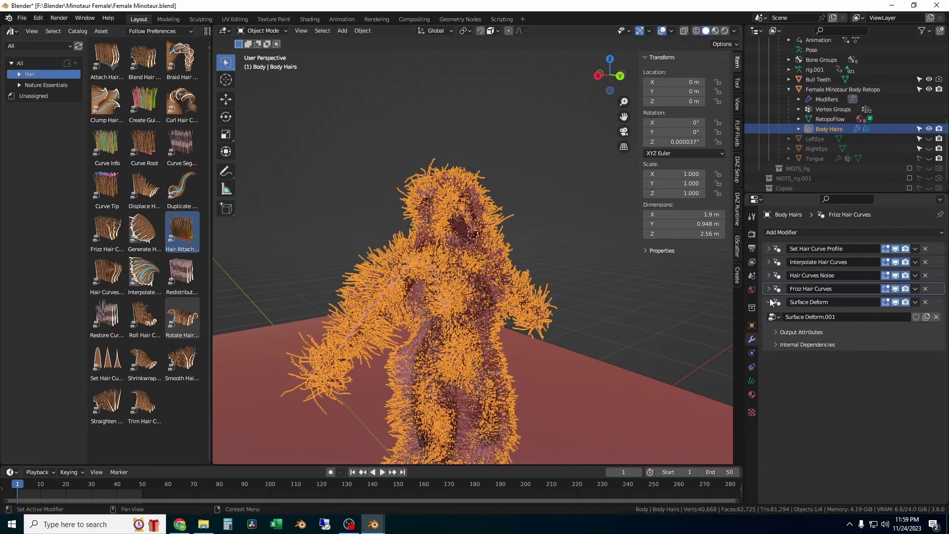
{"action": "left_click", "coordinate": [769, 302]}
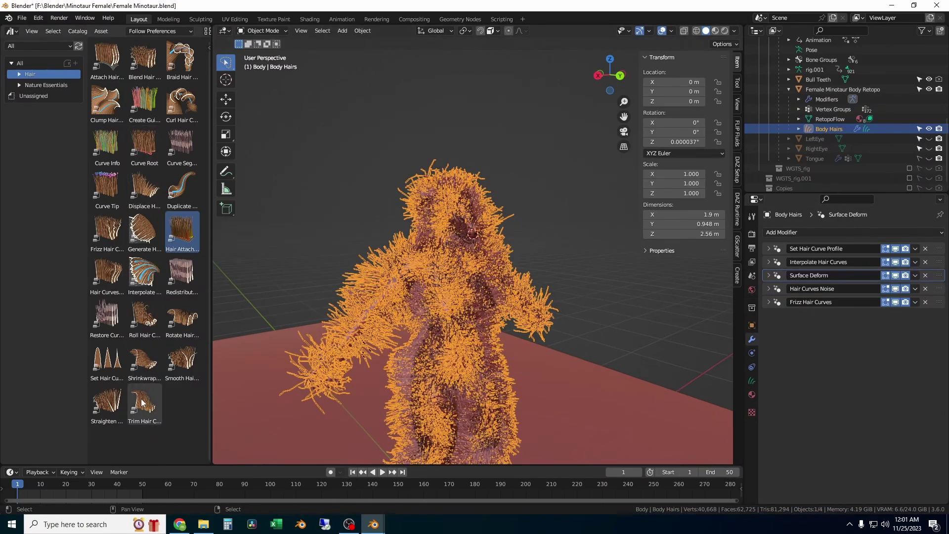
Step: Add Trim Hair Curves right after Surface Deform, then append Shrinkwrap Hair Curves
{"action": "left_click_drag", "start_coordinate": [144, 411], "coordinate": [366, 289]}
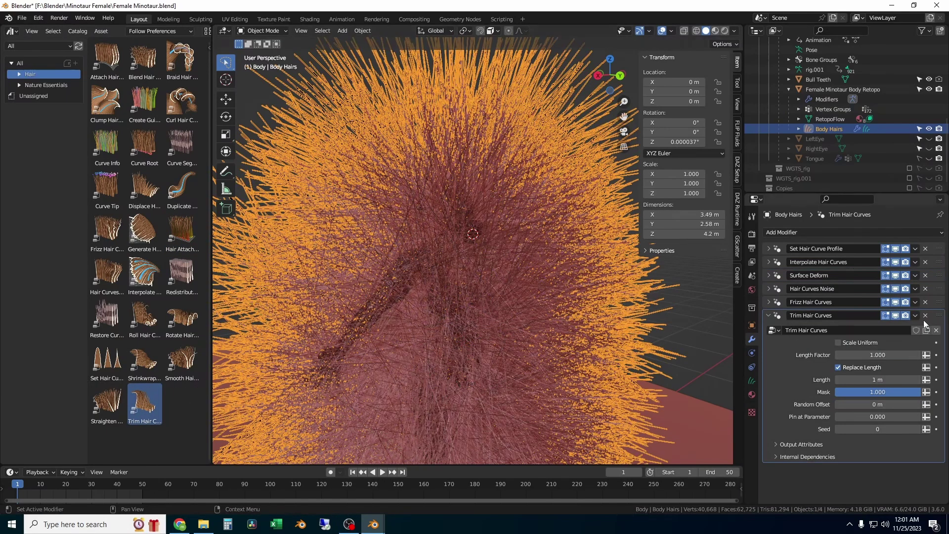
{"action": "left_click", "coordinate": [767, 316]}
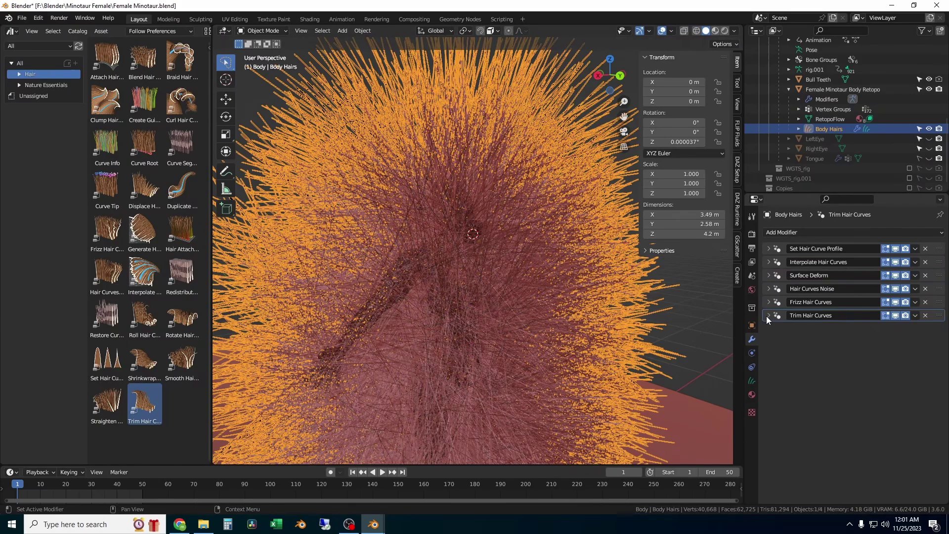
{"action": "left_click_drag", "start_coordinate": [939, 315], "coordinate": [936, 289]}
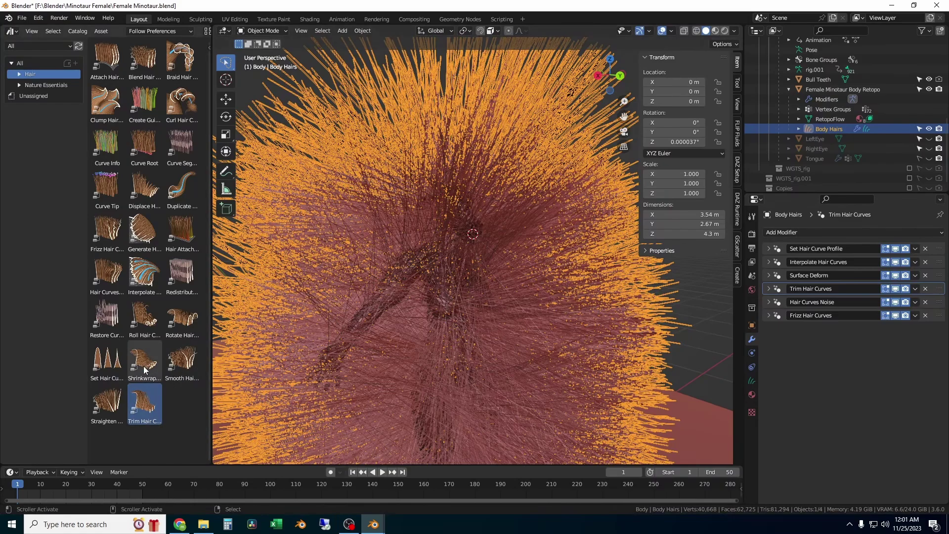
{"action": "left_click_drag", "start_coordinate": [143, 366], "coordinate": [372, 226]}
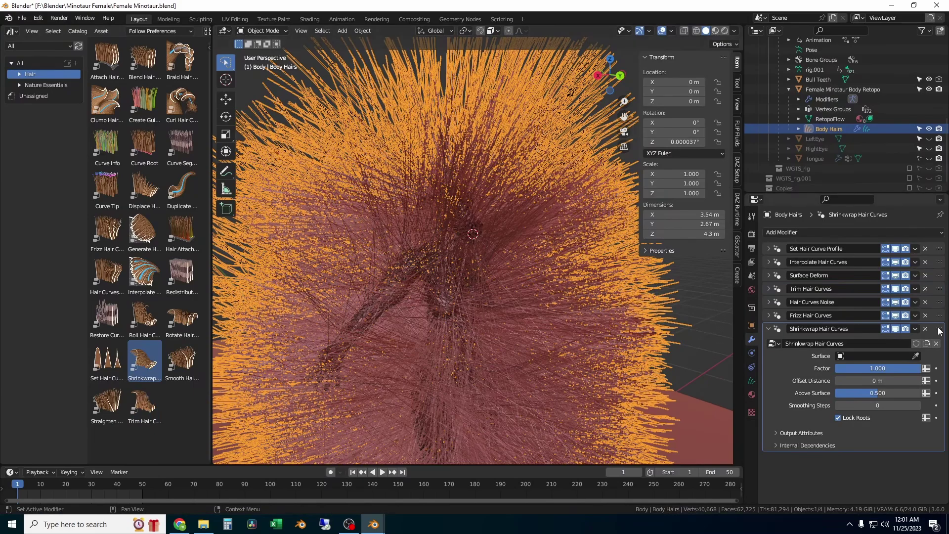
{"action": "left_click", "coordinate": [769, 330]}
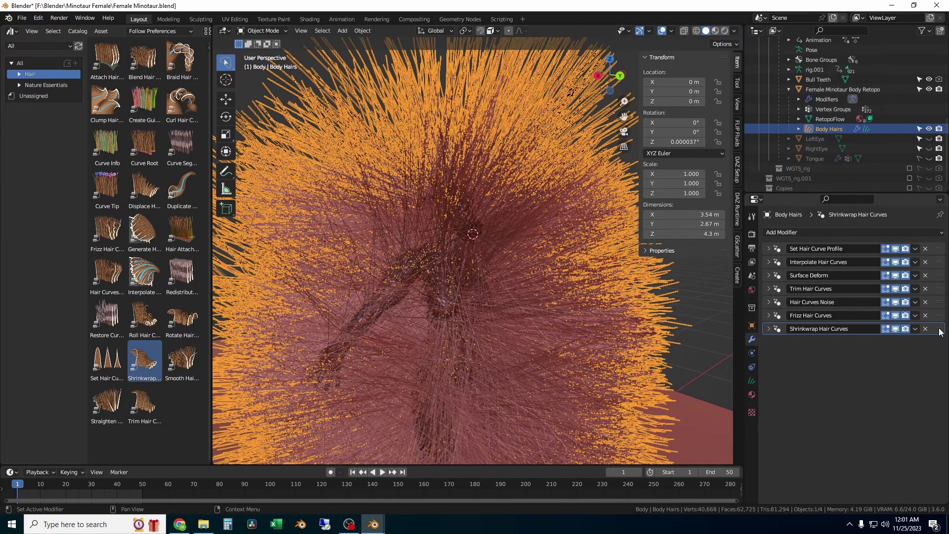
Step: Set the Set Hair Curve Profile radius to 0.0005 m and shape to 0.25
{"action": "left_click", "coordinate": [768, 249]}
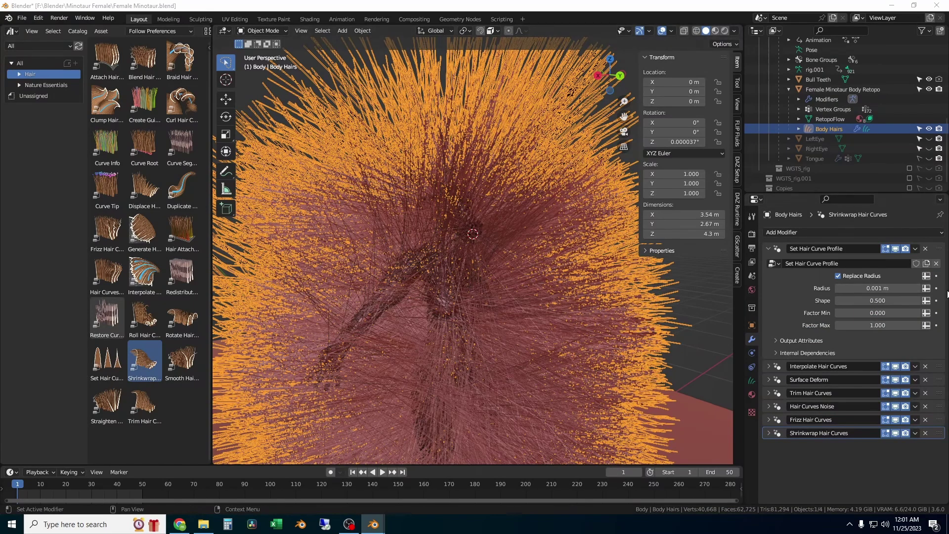
{"action": "left_click", "coordinate": [894, 289]}
{"action": "left_click", "coordinate": [852, 288]}
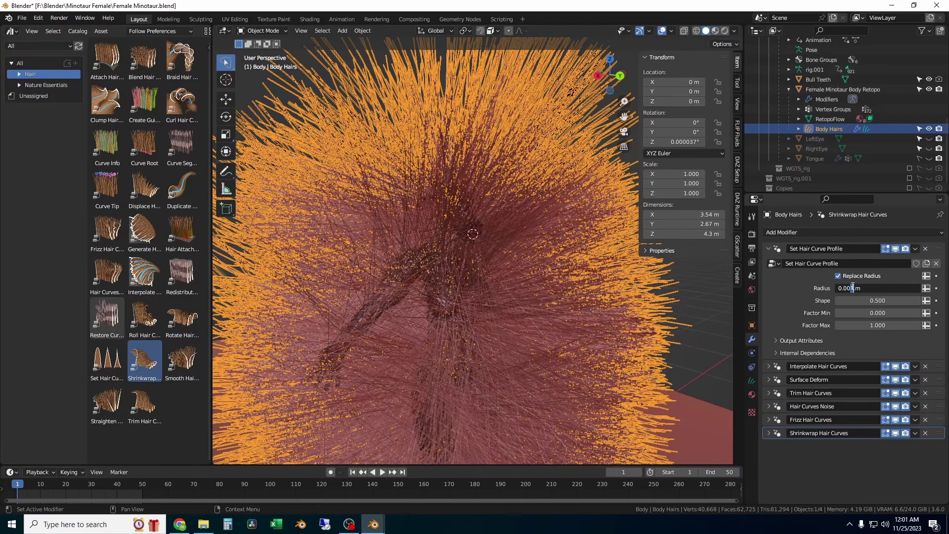
{"action": "type", "text": "5"}
{"action": "key", "text": "Return"}
{"action": "left_click", "coordinate": [877, 300]}
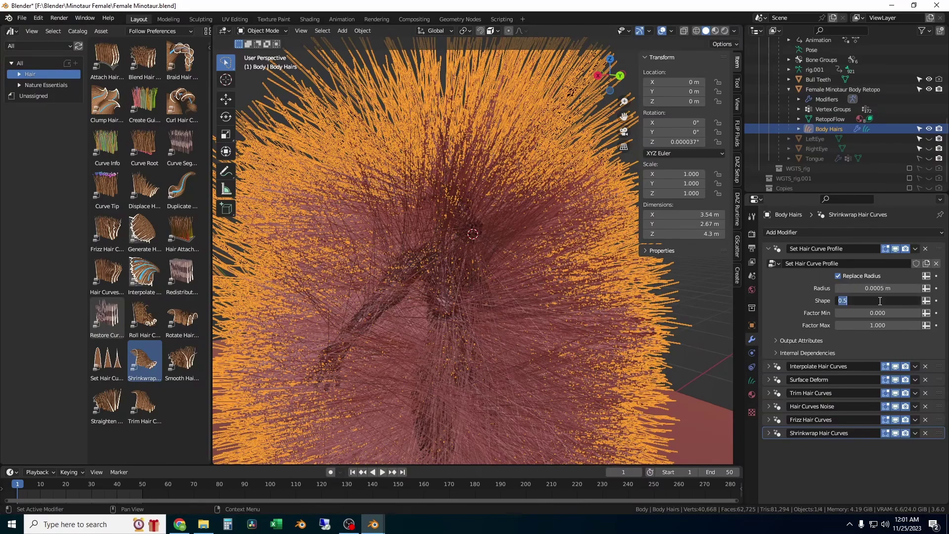
{"action": "type", "text": ".25"}
{"action": "key", "text": "Return"}
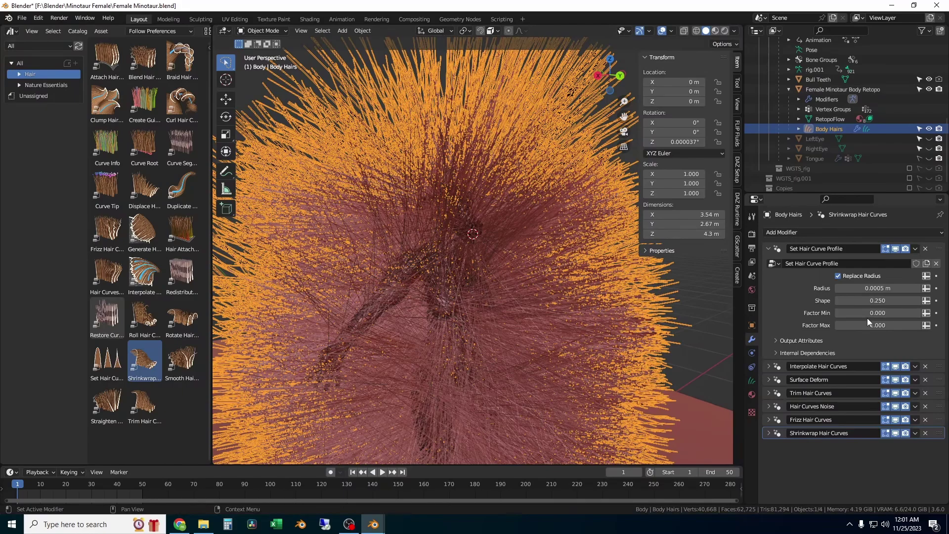
Step: Set the Interpolate Hair Curves density to 250000
{"action": "left_click", "coordinate": [768, 366]}
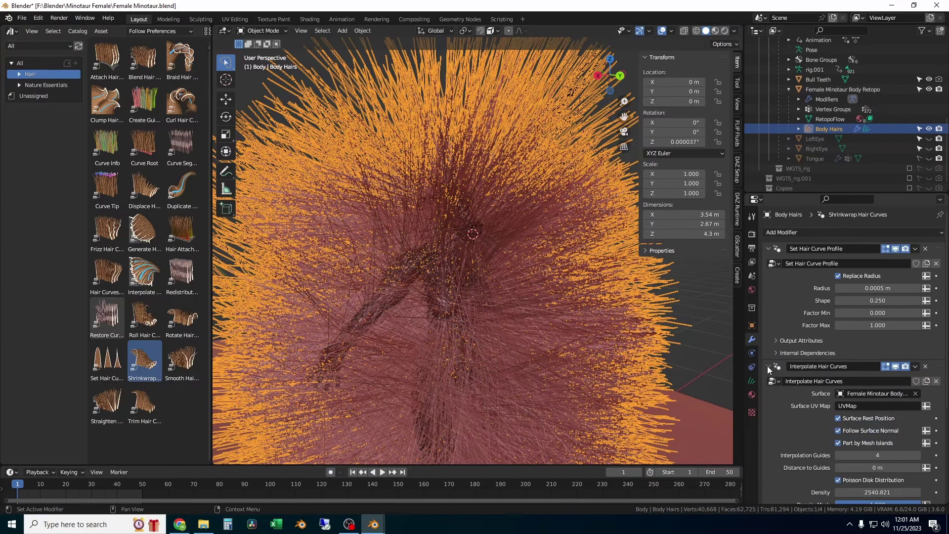
{"action": "scroll", "coordinate": [790, 379], "scroll_direction": "down", "scroll_amount": 7}
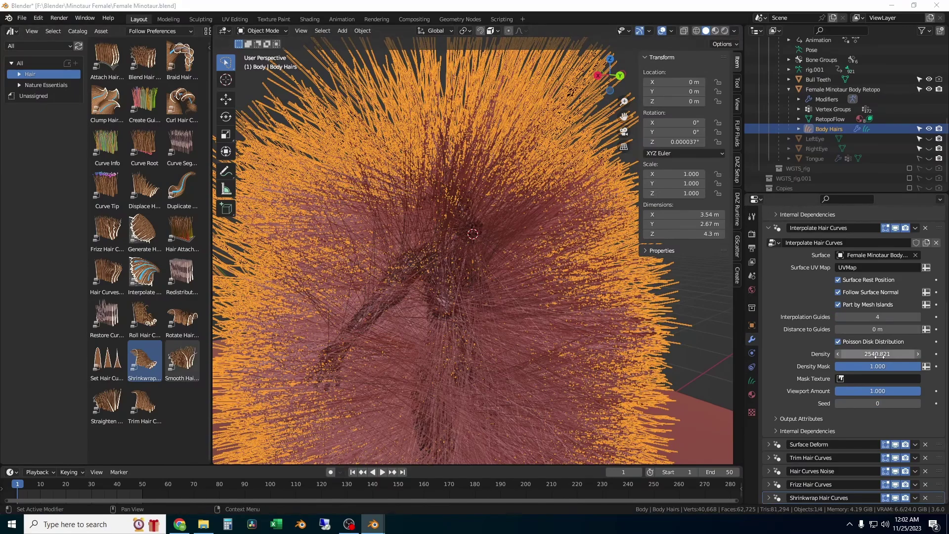
{"action": "left_click", "coordinate": [917, 354]}
{"action": "type", "text": "250000"}
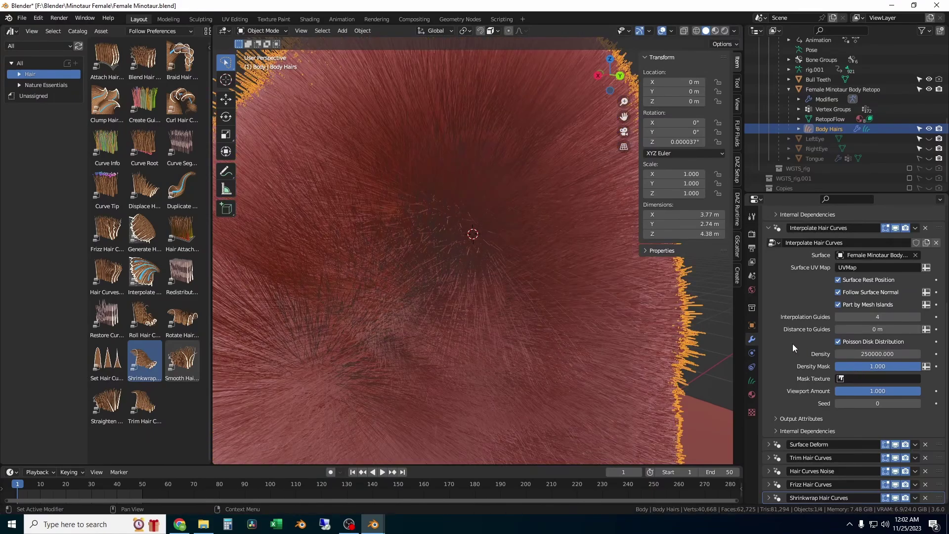
{"action": "left_click", "coordinate": [722, 318]}
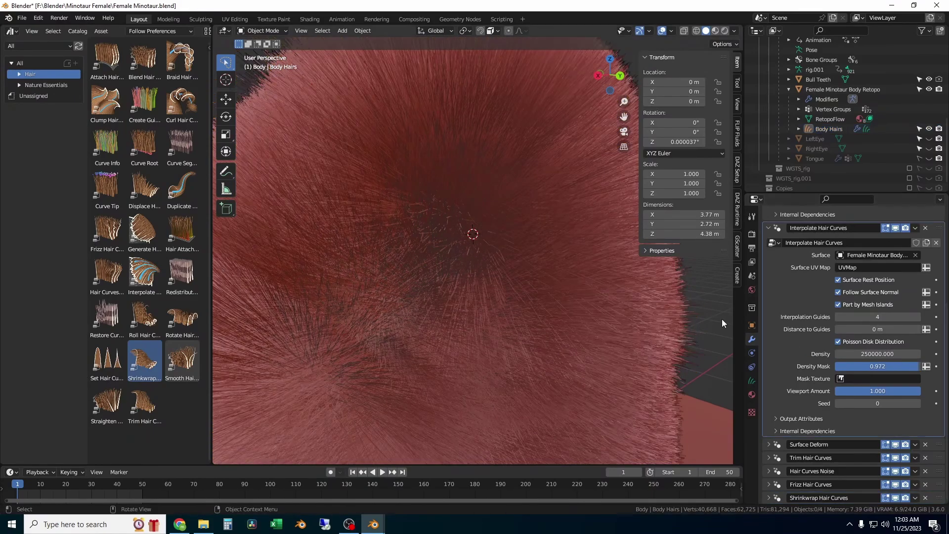
Step: Mask the density by the Body Hairs Group attribute and set Viewport Amount to 0.01
{"action": "left_click", "coordinate": [928, 366]}
{"action": "left_click", "coordinate": [893, 364]}
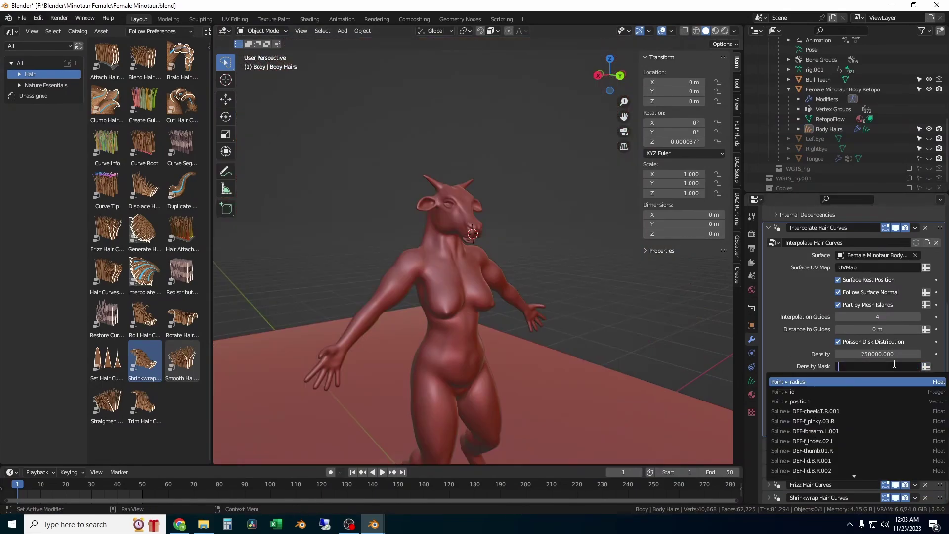
{"action": "type", "text": "body"}
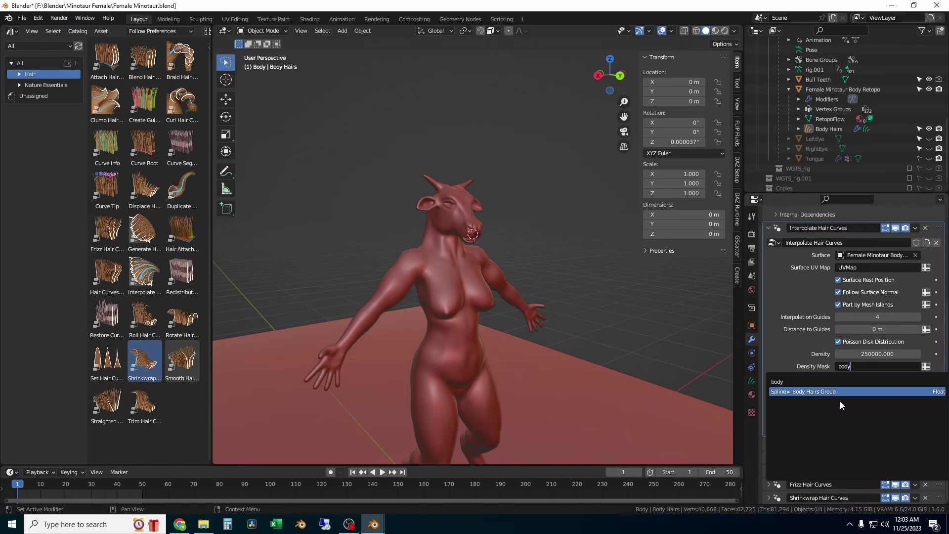
{"action": "left_click", "coordinate": [841, 402]}
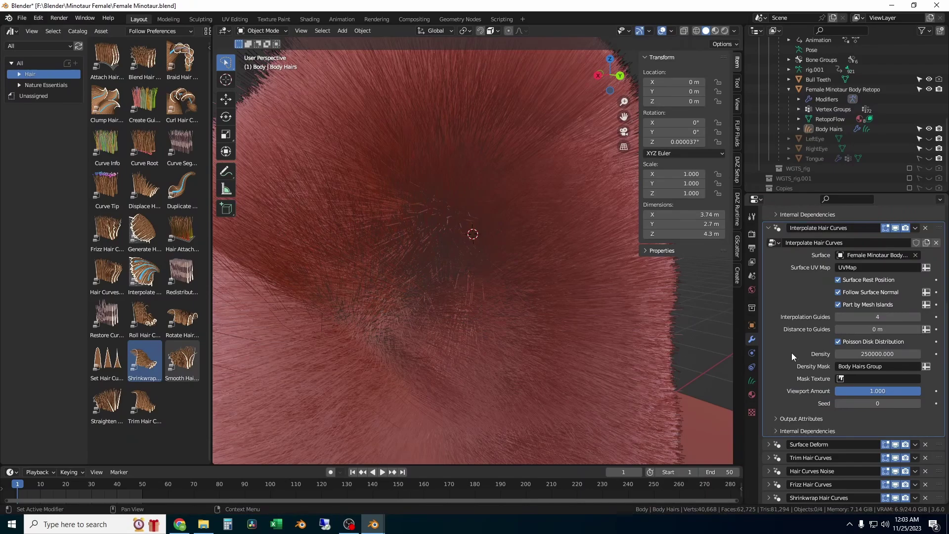
{"action": "left_click", "coordinate": [897, 390]}
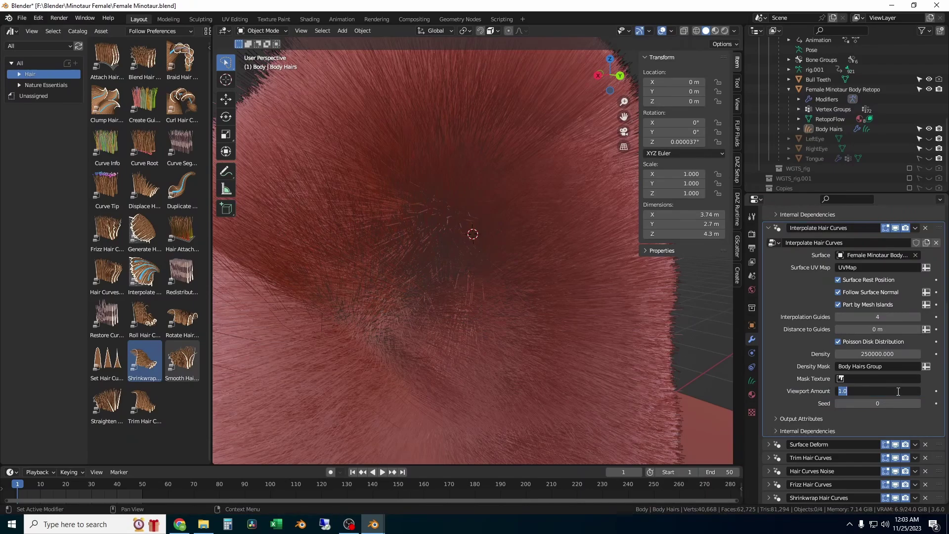
{"action": "type", "text": ".01"}
{"action": "key", "text": "Return"}
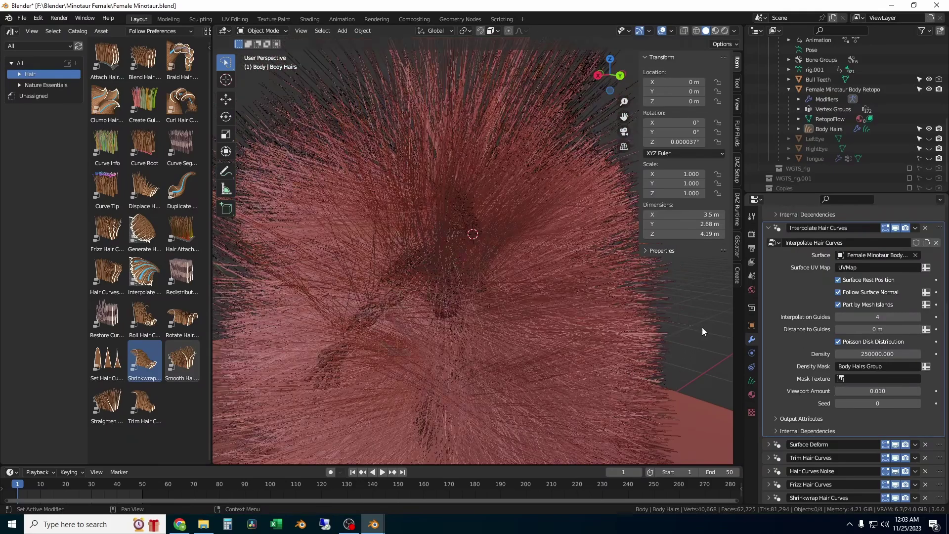
{"action": "left_click", "coordinate": [518, 289]}
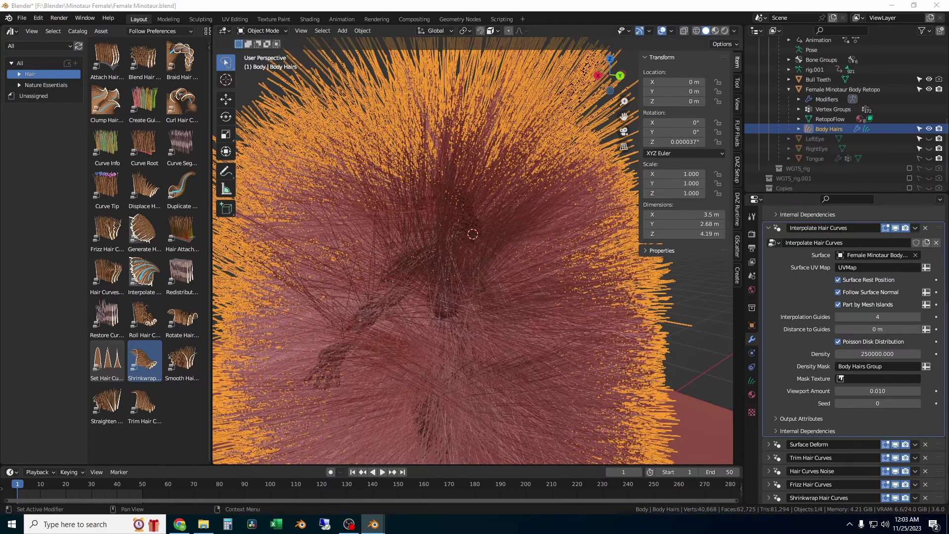
Step: Open the Trim Hair Curves settings and enable Scale Uniform
{"action": "left_click", "coordinate": [769, 228]}
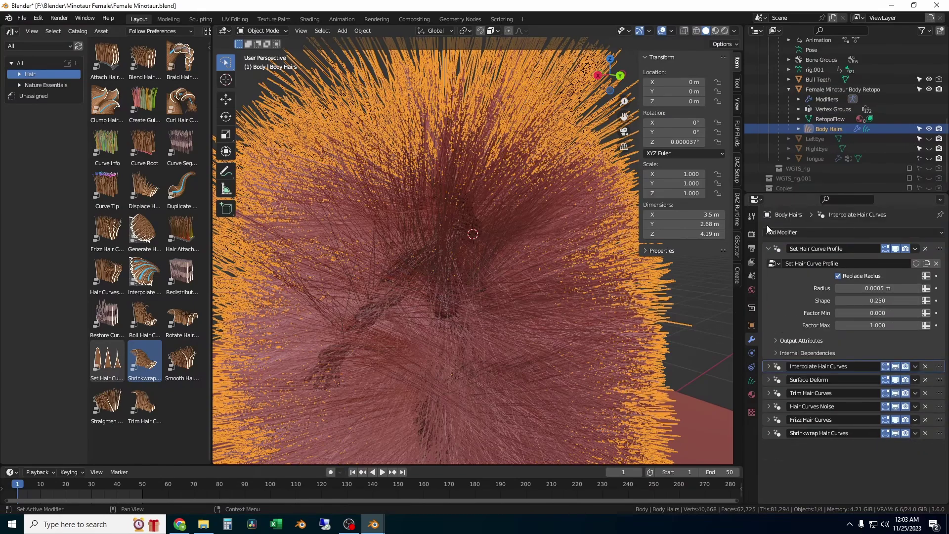
{"action": "left_click", "coordinate": [768, 379]}
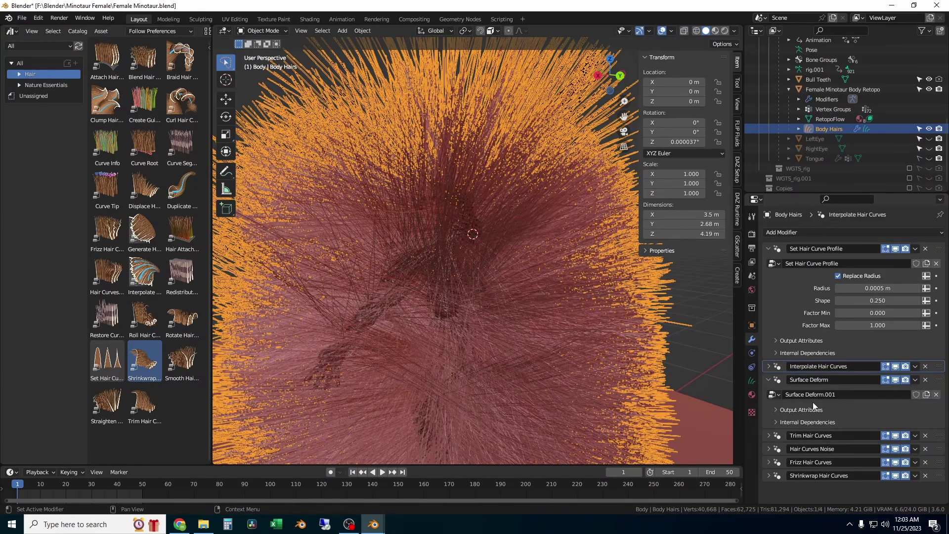
{"action": "left_click", "coordinate": [768, 380]}
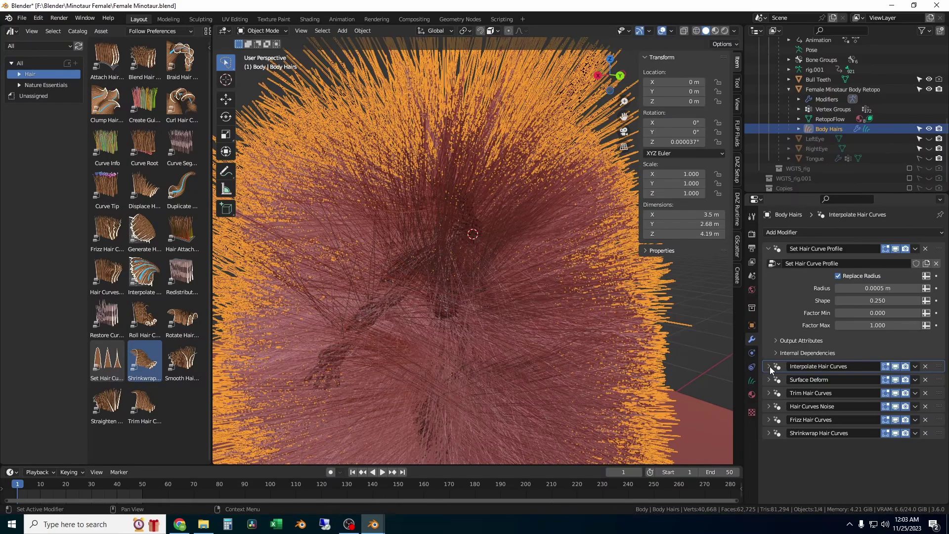
{"action": "left_click", "coordinate": [769, 392]}
{"action": "scroll", "coordinate": [768, 395], "scroll_direction": "down", "scroll_amount": 4}
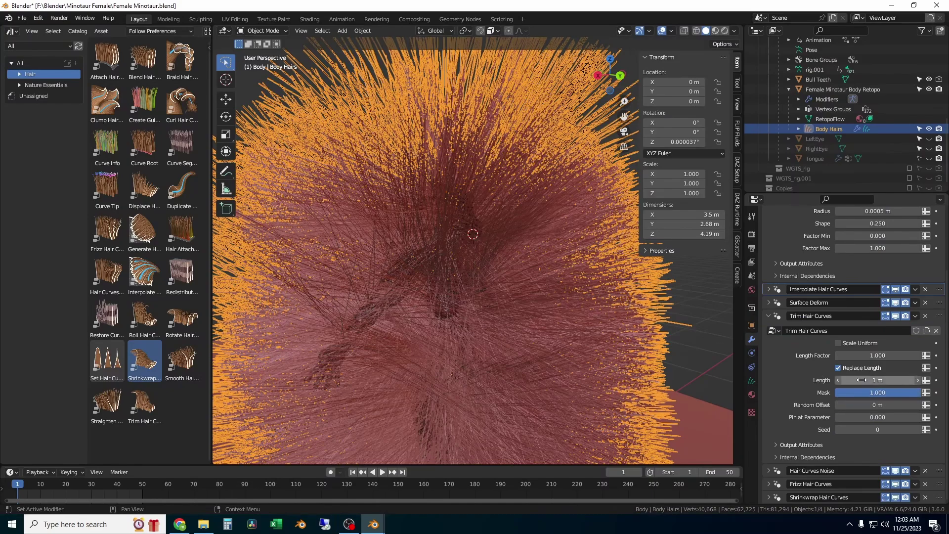
{"action": "left_click", "coordinate": [838, 343]}
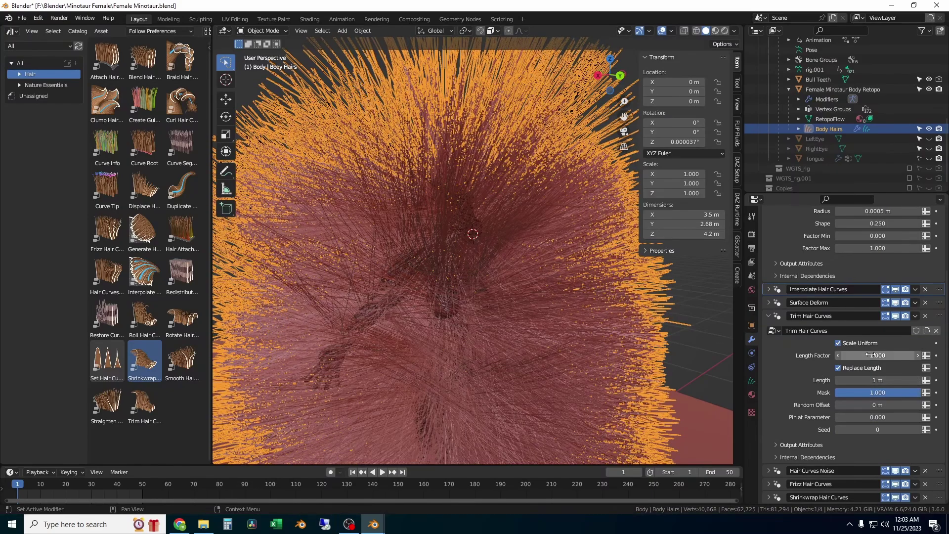
Step: Set trim Length to 0.023 m and Random Offset to 0.01 m, then inspect the fur
{"action": "left_click", "coordinate": [879, 380]}
{"action": "type", "text": ".023"}
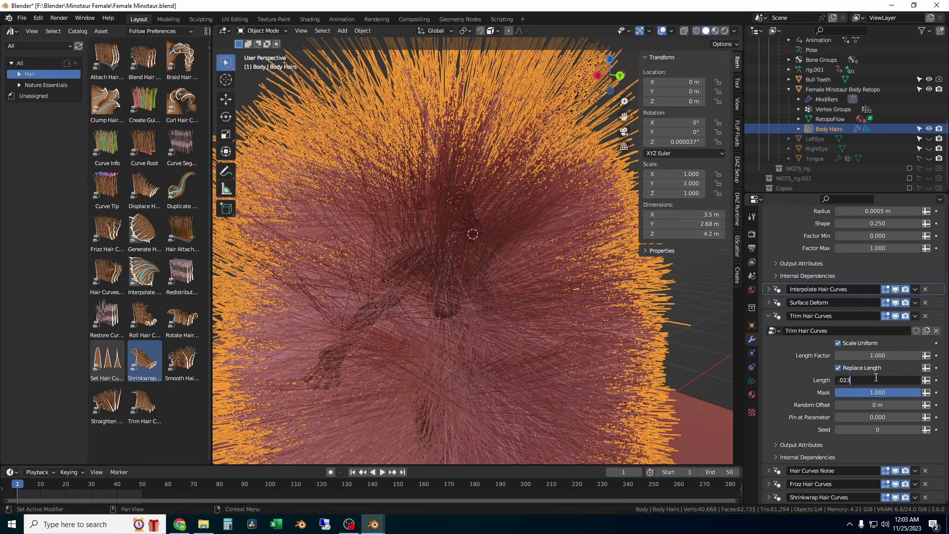
{"action": "left_click", "coordinate": [886, 405]}
{"action": "type", "text": ".01"}
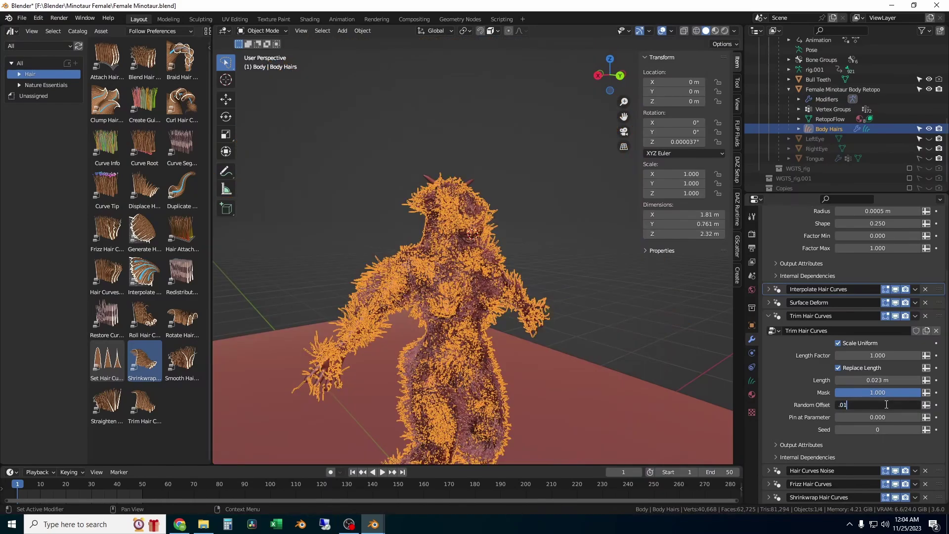
{"action": "key", "text": "Return"}
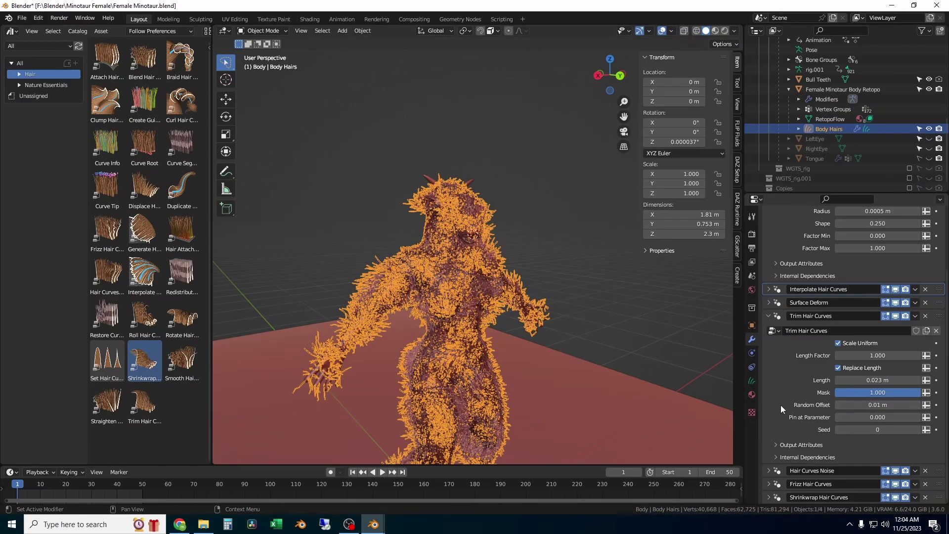
{"action": "scroll", "coordinate": [488, 316], "scroll_direction": "up", "scroll_amount": 5}
{"action": "left_click", "coordinate": [536, 269]}
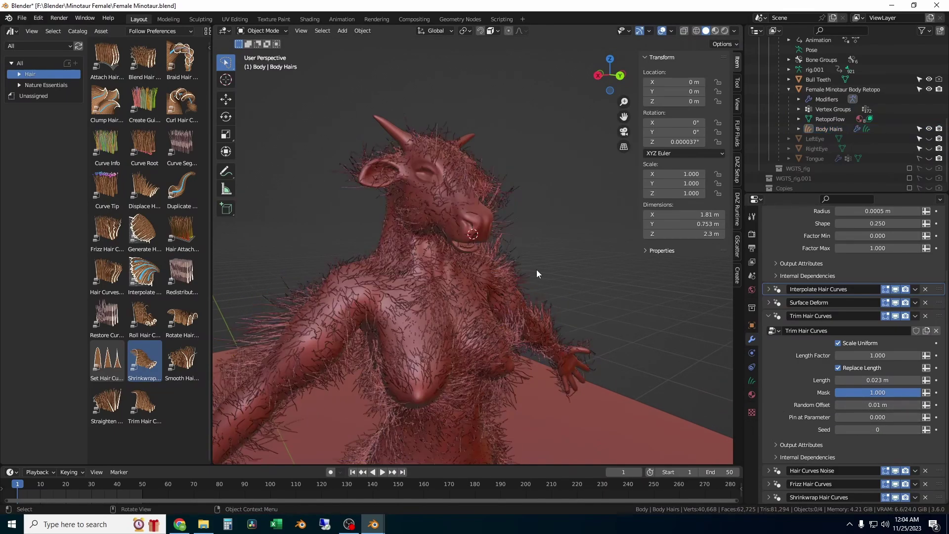
{"action": "left_click", "coordinate": [481, 269]}
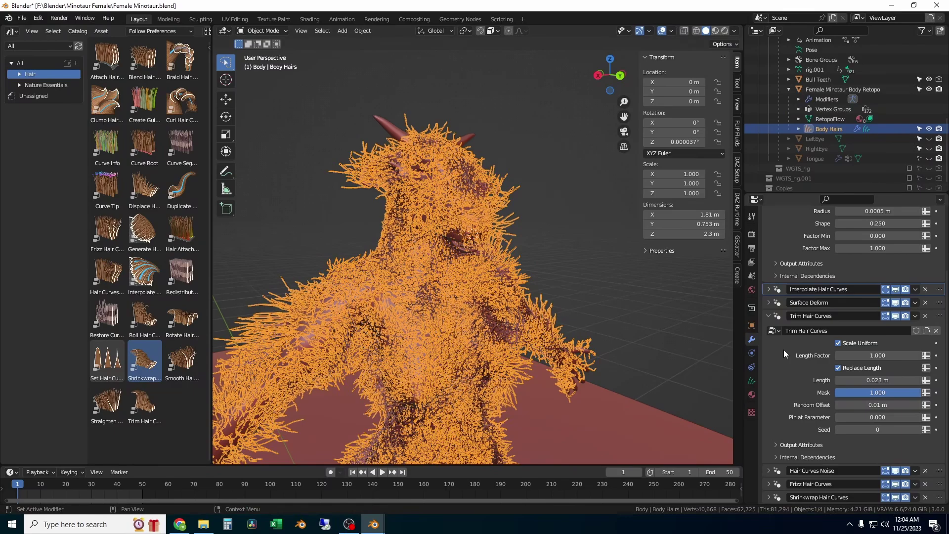
Step: Set the Hair Curves Noise shape to 0.4 and scale to 0.2
{"action": "left_click", "coordinate": [769, 316]}
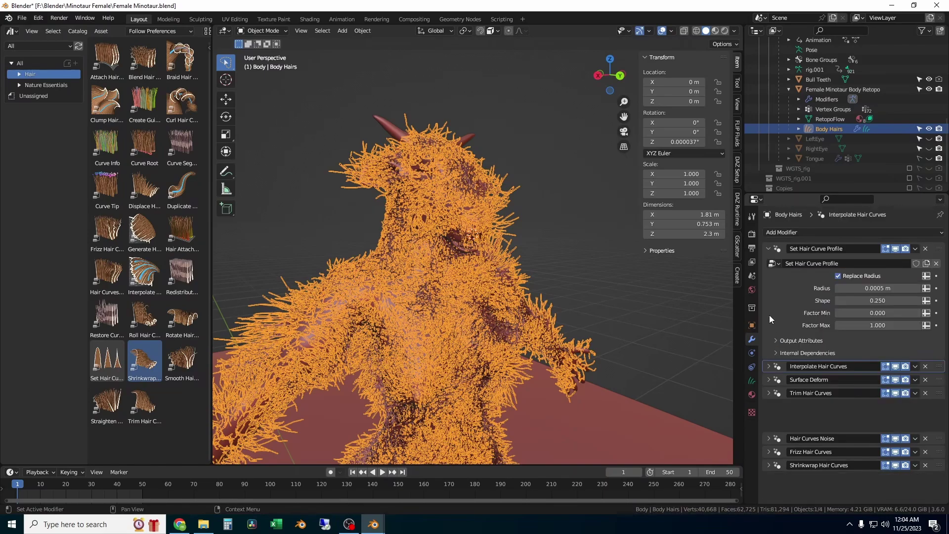
{"action": "left_click", "coordinate": [835, 442]}
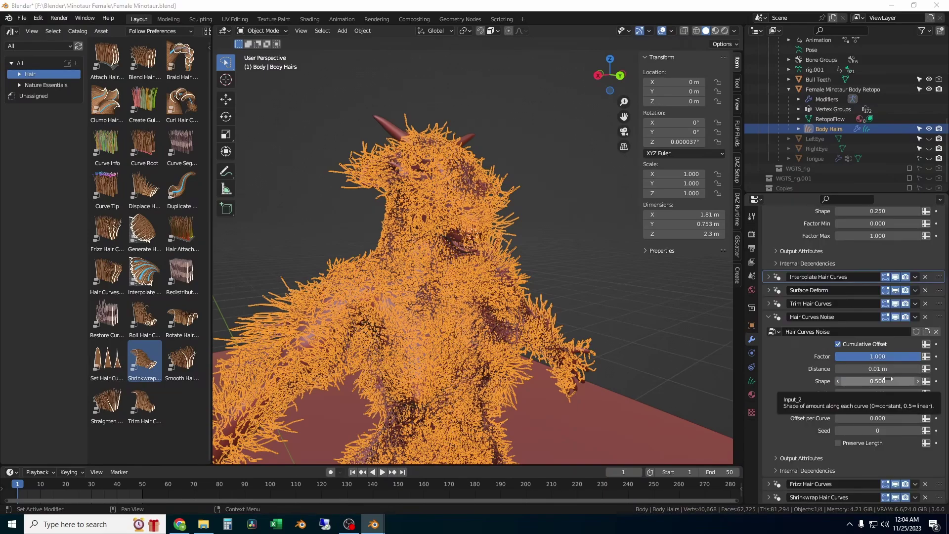
{"action": "left_click", "coordinate": [891, 380]}
{"action": "type", "text": ".4"}
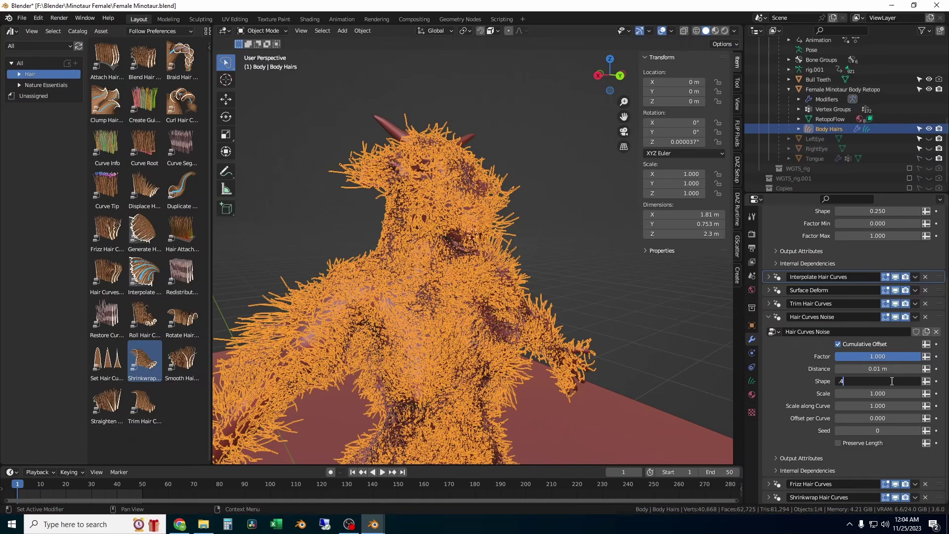
{"action": "key", "text": "Return"}
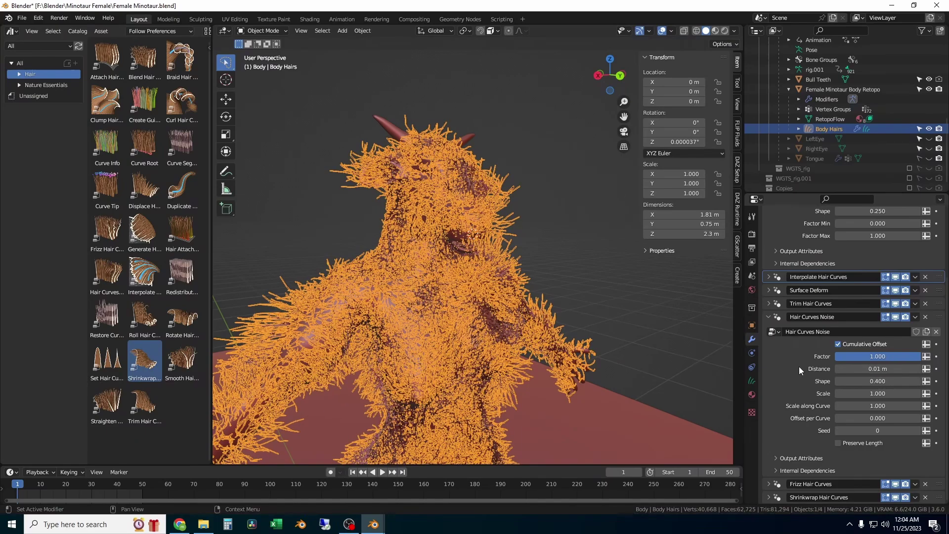
{"action": "left_click", "coordinate": [884, 393]}
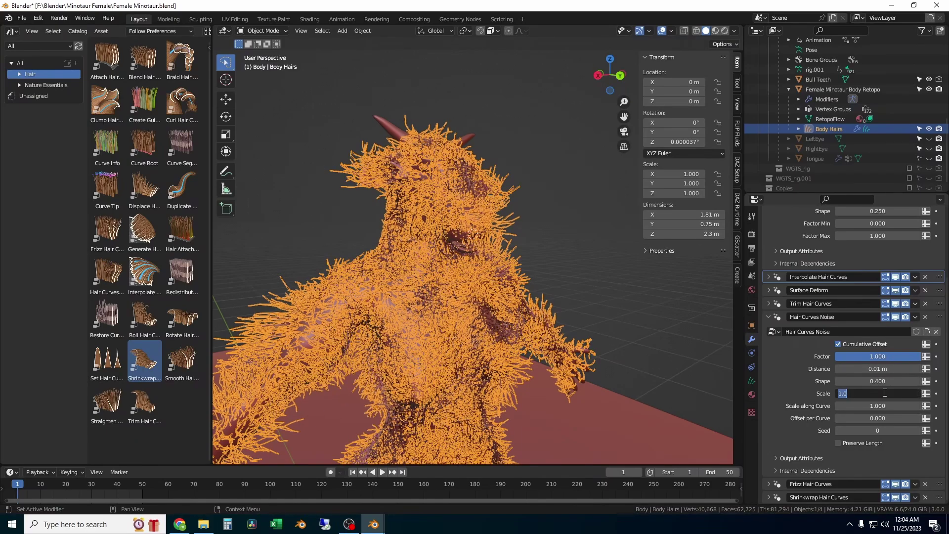
{"action": "type", "text": ".2"}
{"action": "key", "text": "Return"}
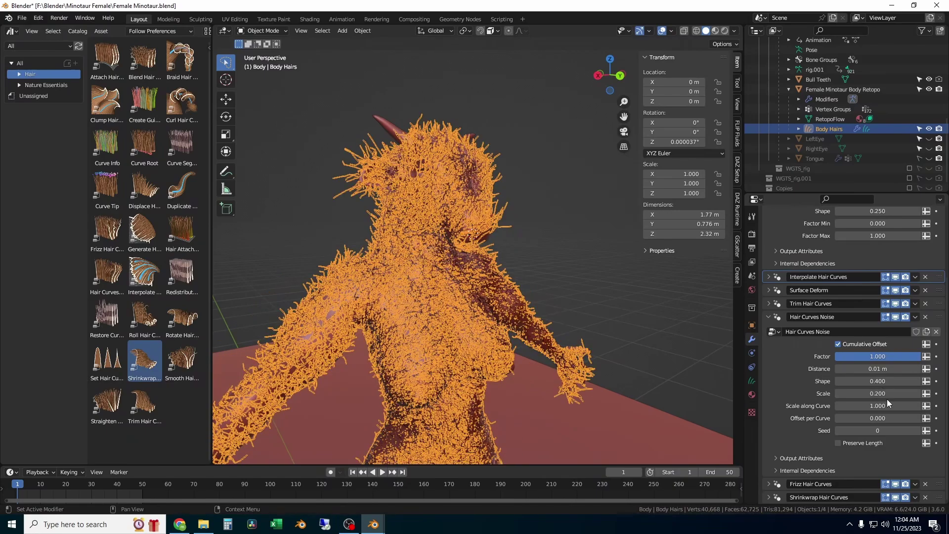
Step: Enable Preserve Length on the noise, inspect the head's hair, and collapse the panel
{"action": "left_click", "coordinate": [836, 442]}
{"action": "scroll", "coordinate": [662, 342], "scroll_direction": "up", "scroll_amount": 5}
{"action": "middle_click_drag", "start_coordinate": [663, 342], "coordinate": [302, 165]}
{"action": "scroll", "coordinate": [442, 211], "scroll_direction": "down", "scroll_amount": 8}
{"action": "left_click", "coordinate": [768, 316]}
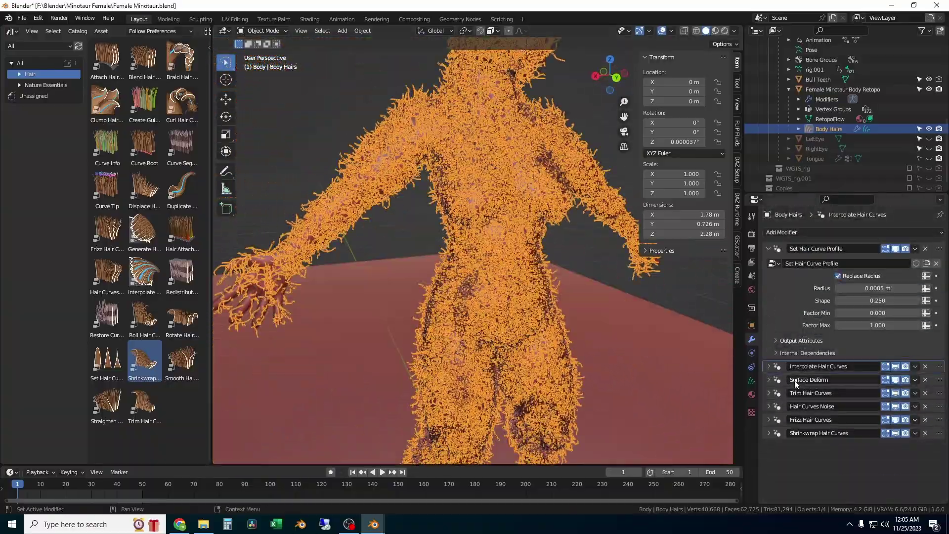
Step: Give Frizz Hair Curves a Factor of 0.1 and Shape of 0.2, with Preserve Length enabled
{"action": "left_click", "coordinate": [769, 248]}
{"action": "left_click", "coordinate": [769, 315]}
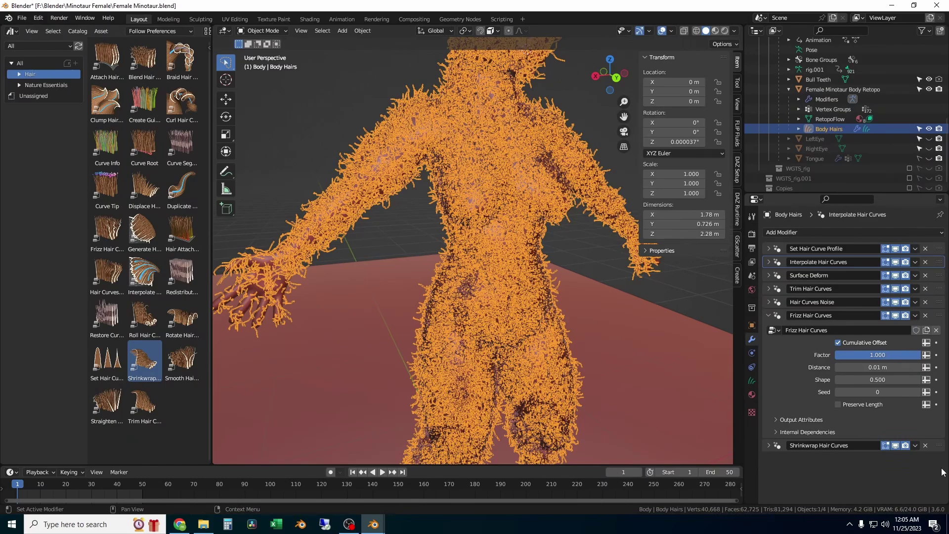
{"action": "left_click", "coordinate": [876, 354]}
{"action": "type", "text": ".1"}
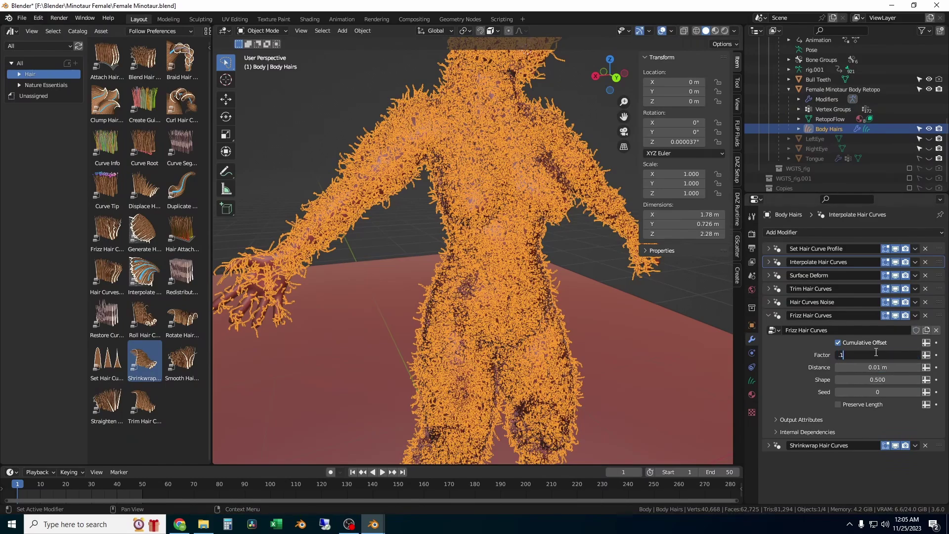
{"action": "left_click", "coordinate": [879, 379]}
{"action": "key", "text": "BackSpace"}
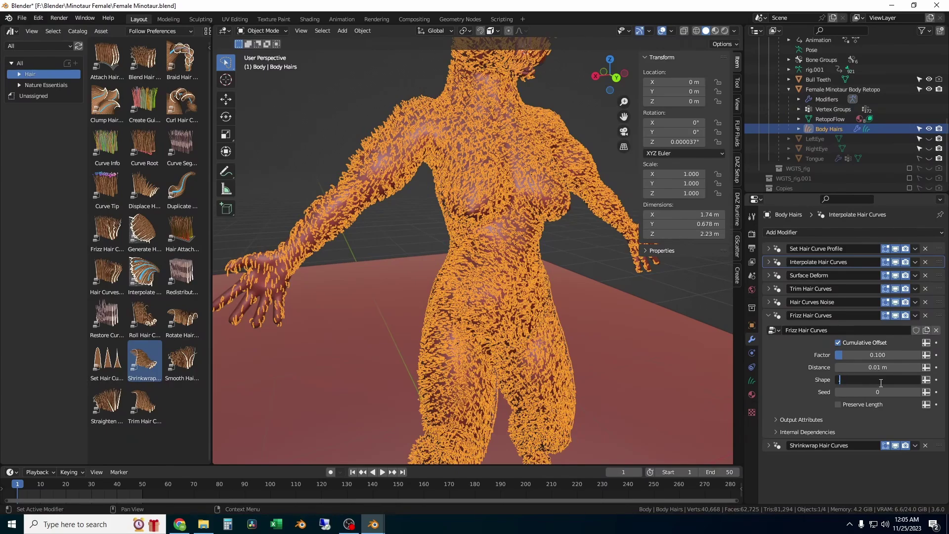
{"action": "type", "text": ".2"}
{"action": "key", "text": "Return"}
{"action": "left_click", "coordinate": [838, 405]}
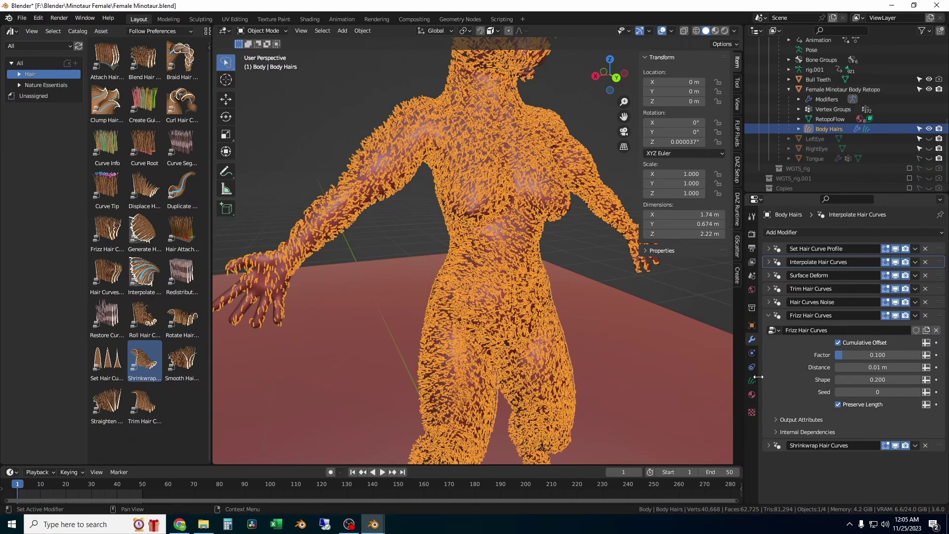
{"action": "left_click", "coordinate": [768, 316]}
{"action": "left_click", "coordinate": [769, 329]}
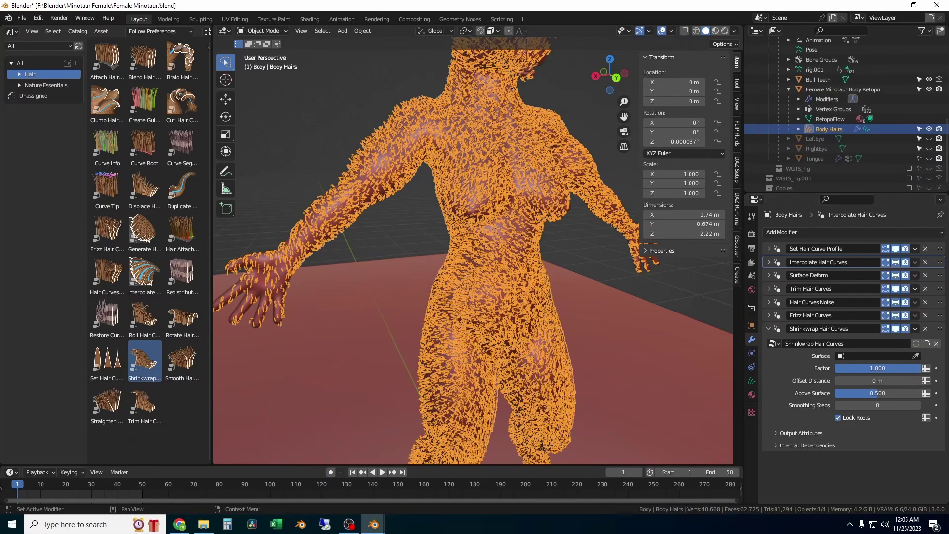
Step: Shrinkwrap the hair onto the minotaur body mesh: Offset 0.003 m, Above Surface 1.0, Smoothing Steps 1
{"action": "left_click", "coordinate": [915, 355]}
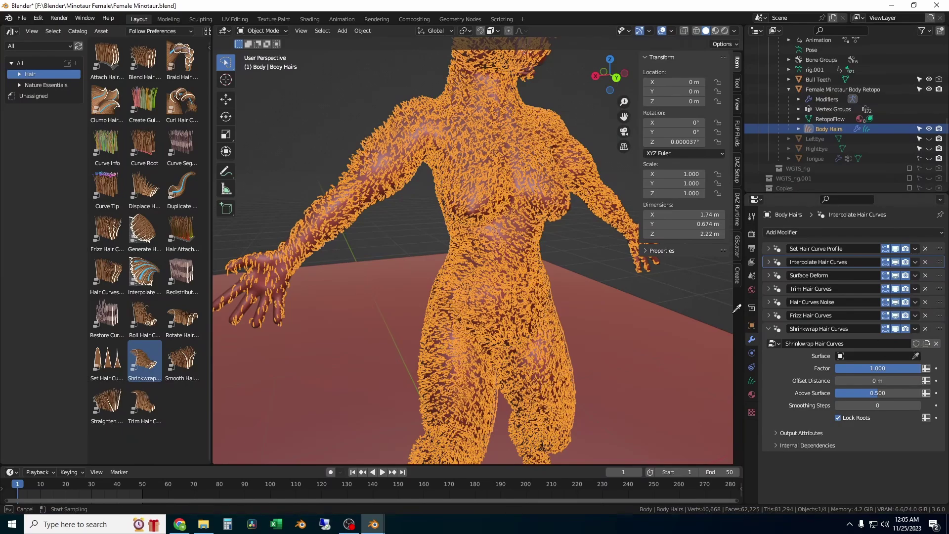
{"action": "left_click", "coordinate": [544, 200]}
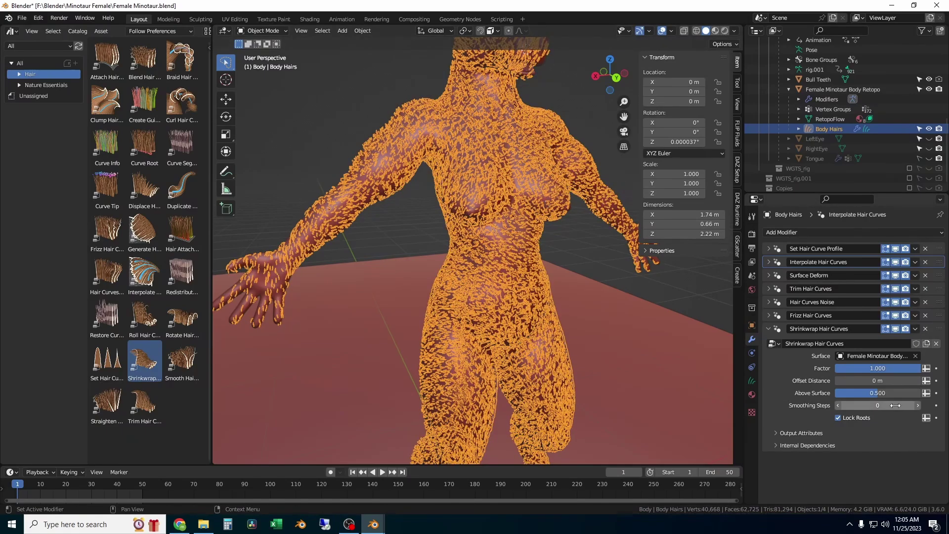
{"action": "left_click", "coordinate": [889, 381]}
{"action": "type", "text": ".003"}
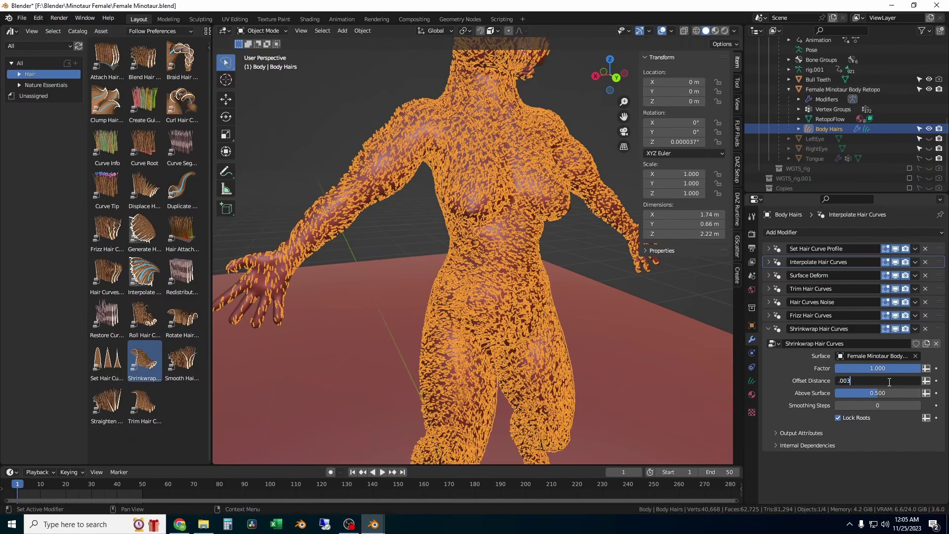
{"action": "key", "text": "Return"}
{"action": "left_click_drag", "start_coordinate": [880, 392], "coordinate": [920, 393]}
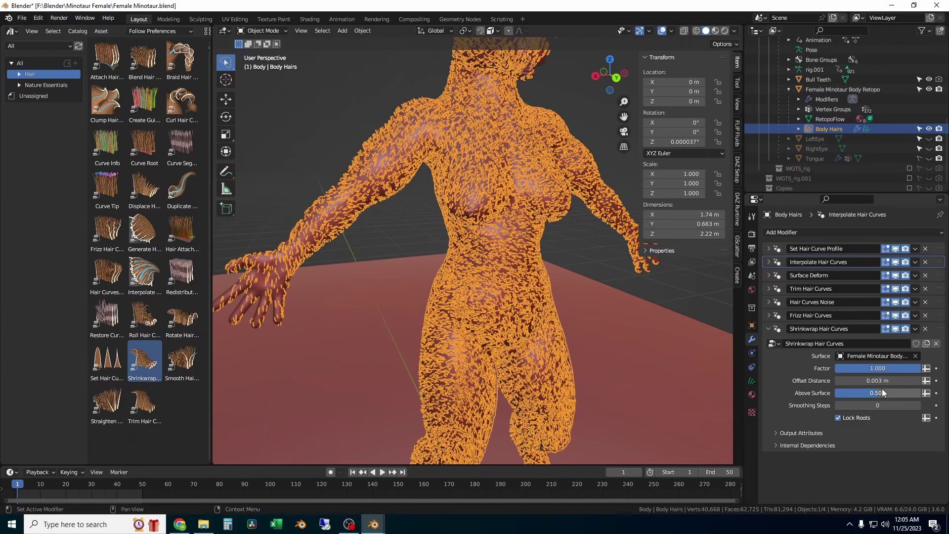
{"action": "left_click", "coordinate": [917, 406]}
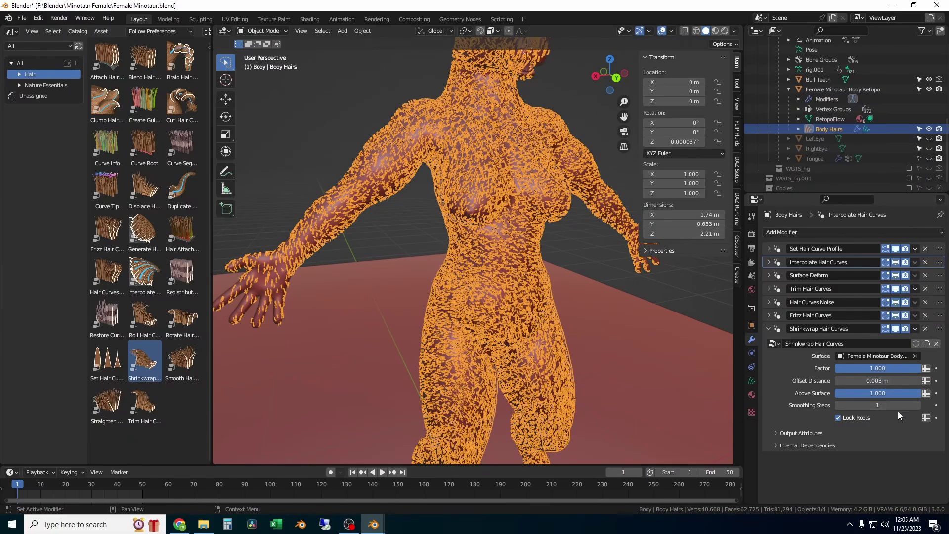
{"action": "left_click", "coordinate": [767, 329]}
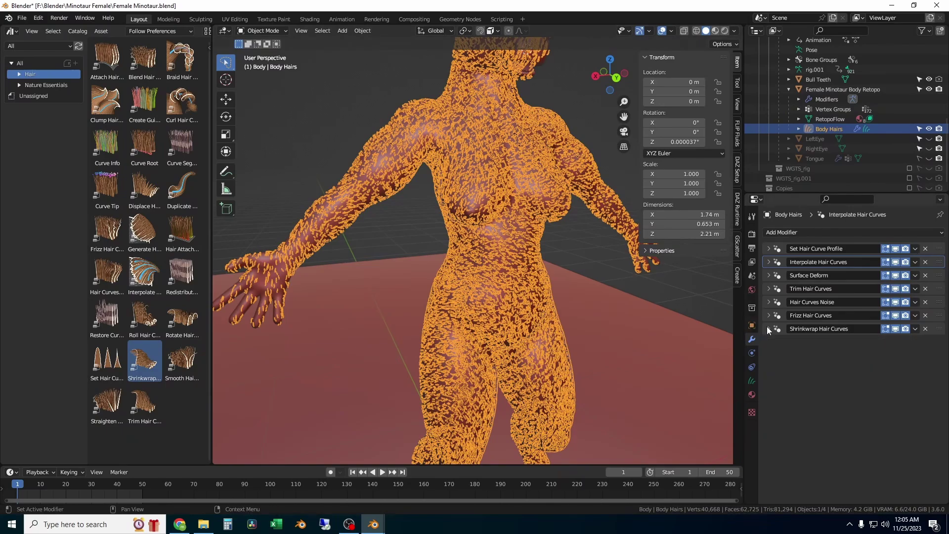
{"action": "left_click", "coordinate": [590, 247]}
{"action": "middle_click_drag", "start_coordinate": [559, 262], "coordinate": [486, 337]}
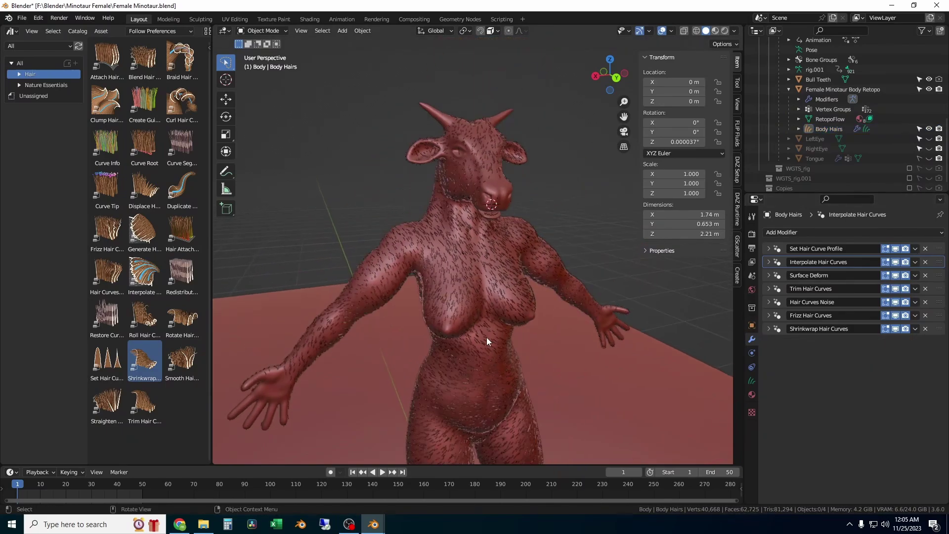
{"action": "scroll", "coordinate": [491, 217], "scroll_direction": "up", "scroll_amount": 8}
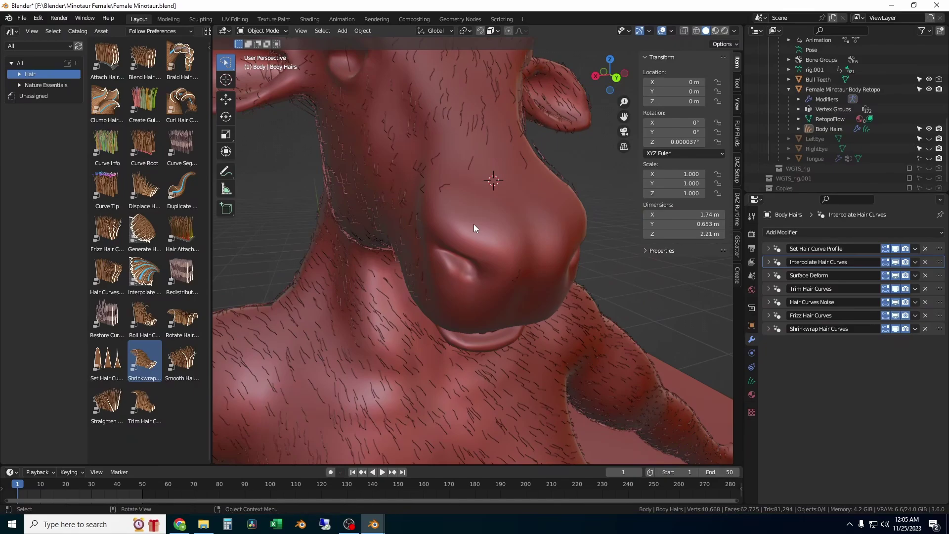
{"action": "middle_click_drag", "start_coordinate": [474, 224], "coordinate": [565, 218]}
{"action": "scroll", "coordinate": [503, 204], "scroll_direction": "down", "scroll_amount": 8}
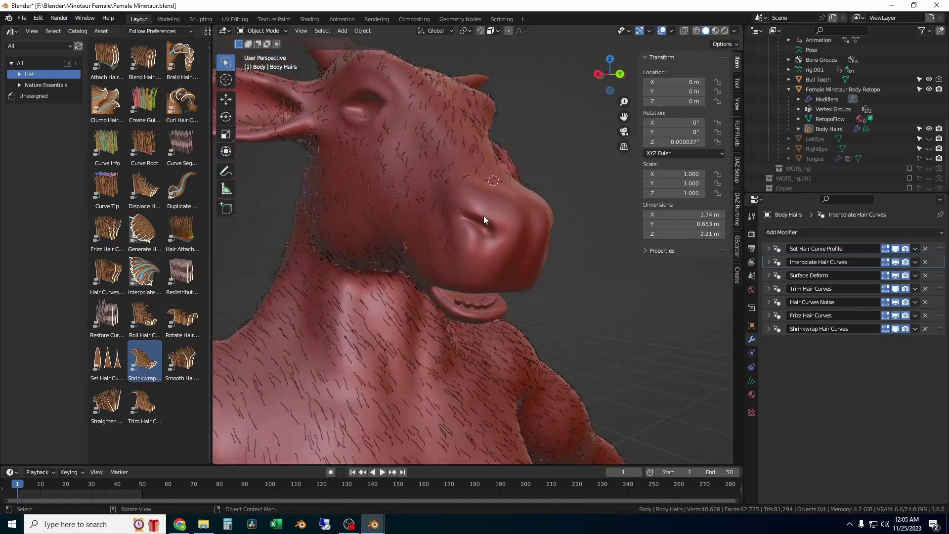
{"action": "middle_click_drag", "start_coordinate": [484, 222], "coordinate": [654, 299]}
{"action": "left_click", "coordinate": [424, 139]}
Step: Check the full-density fur by toggling selection, save Female Minotaur.blend, and reselect Body Hairs
{"action": "left_click", "coordinate": [503, 202]}
{"action": "left_click", "coordinate": [535, 426]}
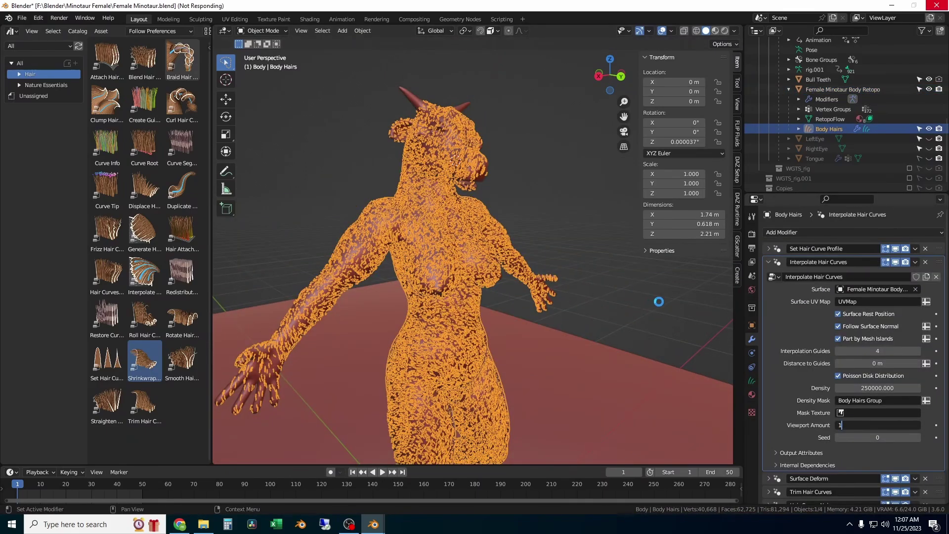
{"action": "left_click", "coordinate": [608, 319]}
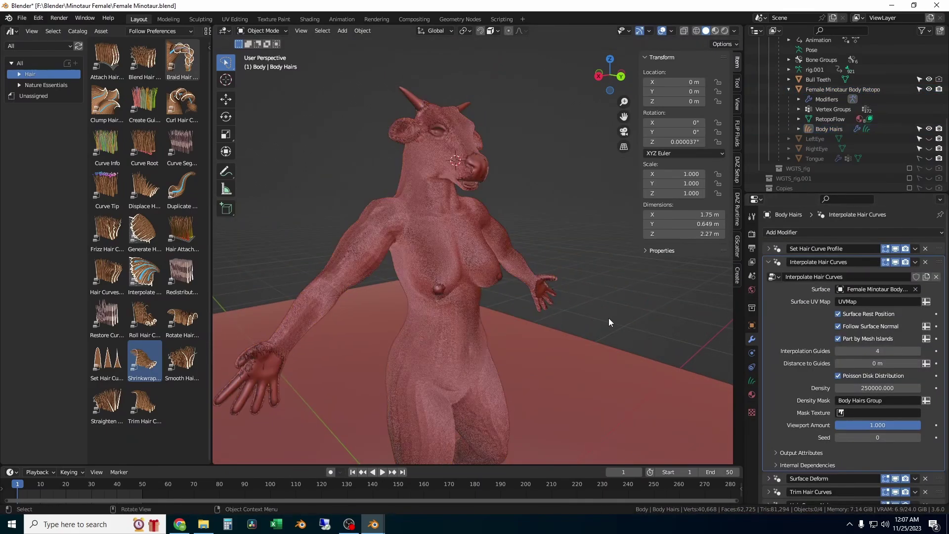
{"action": "key", "text": "ctrl+s"}
{"action": "left_click", "coordinate": [435, 233]}
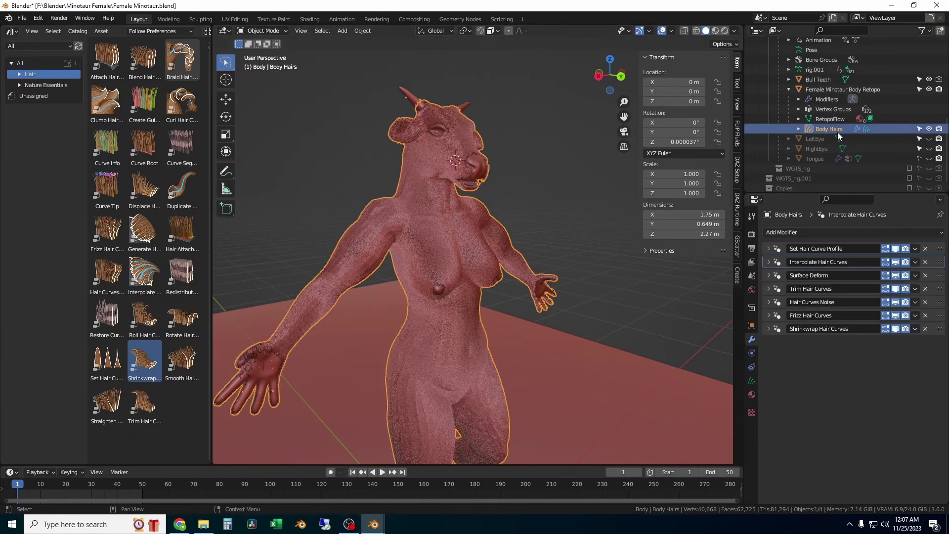
Step: Rename the hair material Fur Material.001 to 'Cow Fur Mat'
{"action": "left_click", "coordinate": [753, 395]}
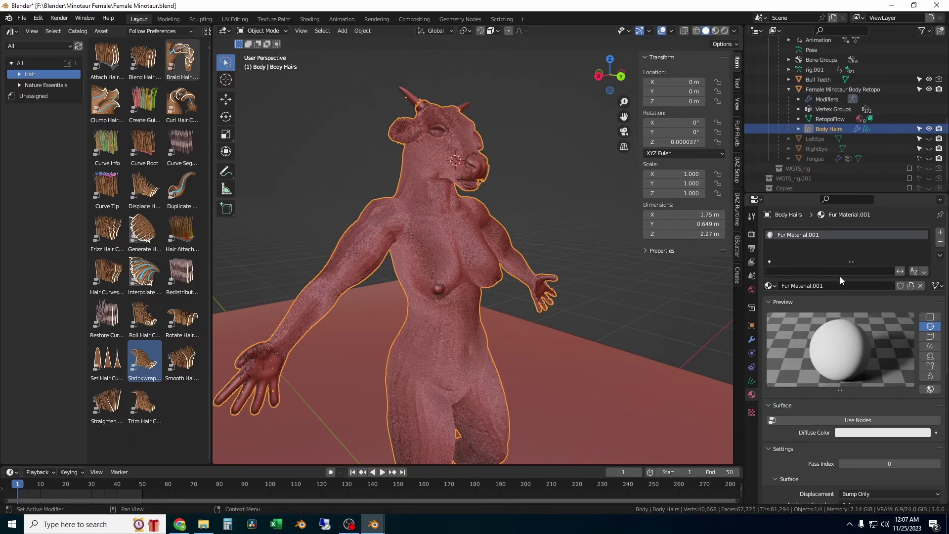
{"action": "double_click", "coordinate": [780, 233]}
{"action": "type", "text": "Cow Fur Maty"}
{"action": "key", "text": "BackSpace"}
{"action": "key", "text": "Return"}
Step: Preview the material on hair strands and inspect the fur from several angles in Rendered shading
{"action": "left_click", "coordinate": [929, 346]}
{"action": "scroll", "coordinate": [830, 448], "scroll_direction": "down", "scroll_amount": 8}
{"action": "left_click", "coordinate": [724, 31]}
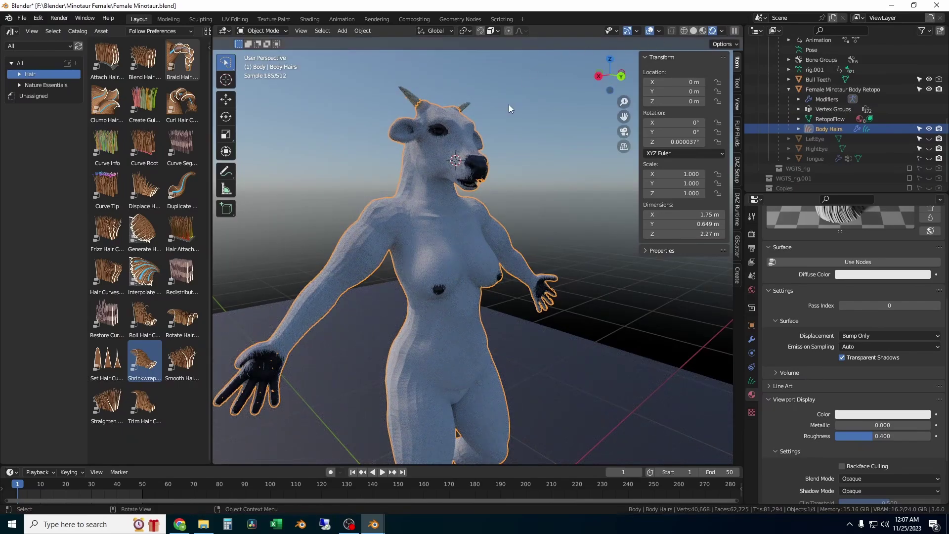
{"action": "middle_click_drag", "start_coordinate": [500, 133], "coordinate": [585, 195]}
{"action": "scroll", "coordinate": [501, 237], "scroll_direction": "up", "scroll_amount": 5}
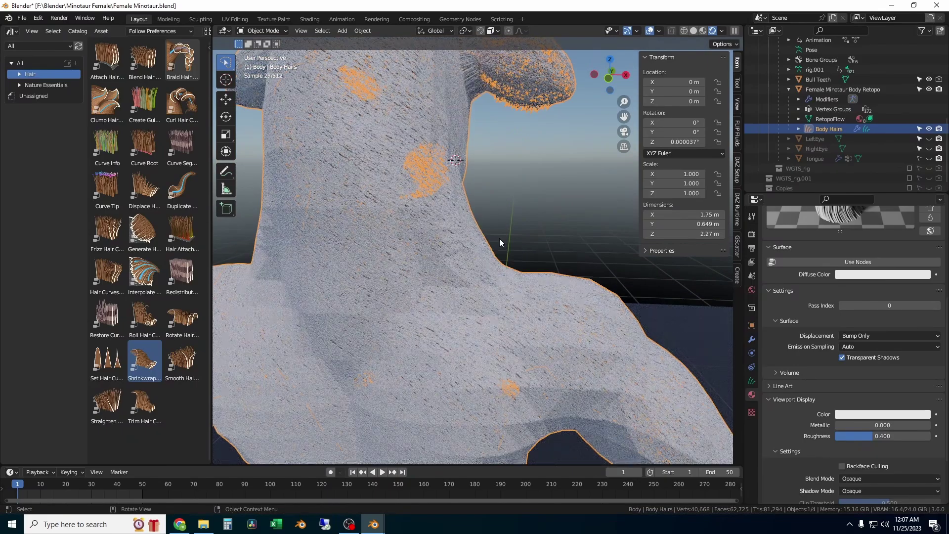
{"action": "scroll", "coordinate": [499, 238], "scroll_direction": "down", "scroll_amount": 4}
{"action": "middle_click_drag", "start_coordinate": [417, 224], "coordinate": [563, 233]}
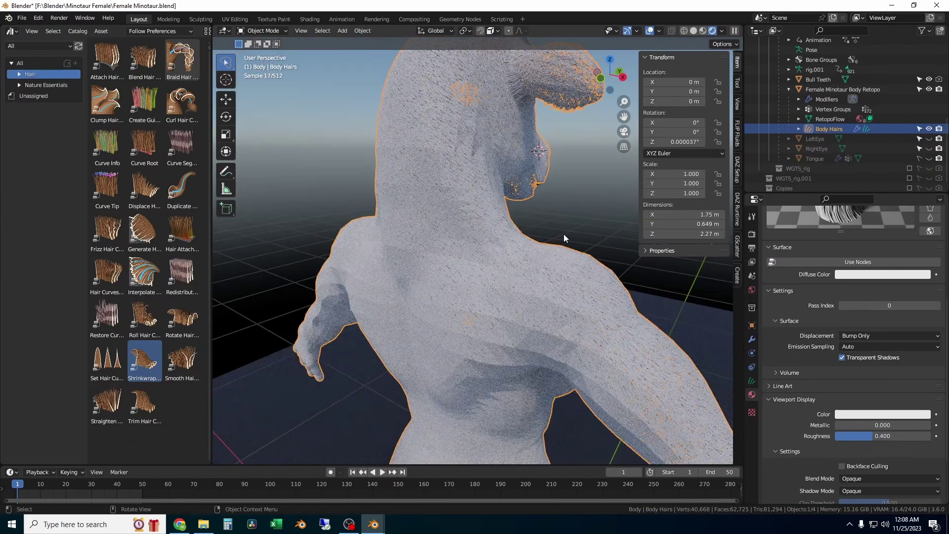
{"action": "scroll", "coordinate": [772, 310], "scroll_direction": "up", "scroll_amount": 4}
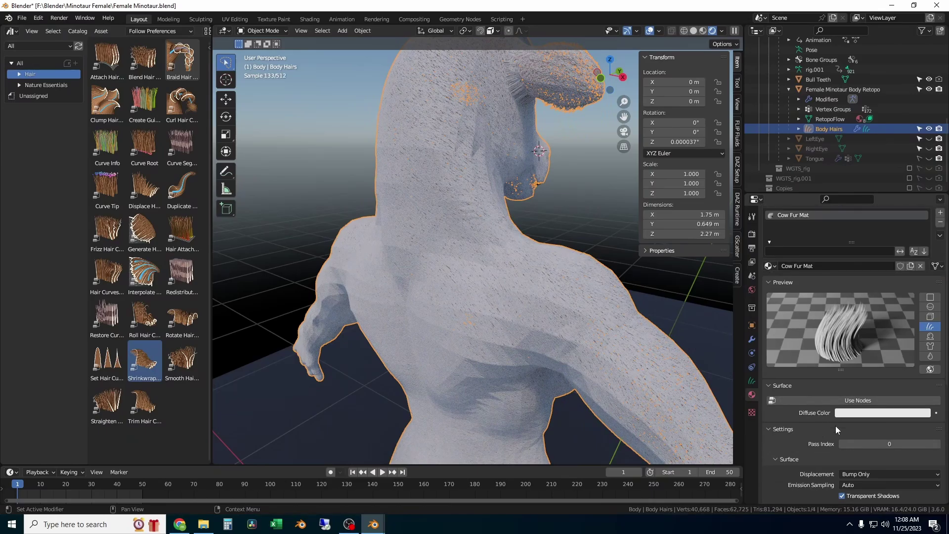
Step: Make Cow Fur Mat a node material with a Principled Hair BSDF surface
{"action": "left_click", "coordinate": [814, 403]}
{"action": "left_click", "coordinate": [874, 401]}
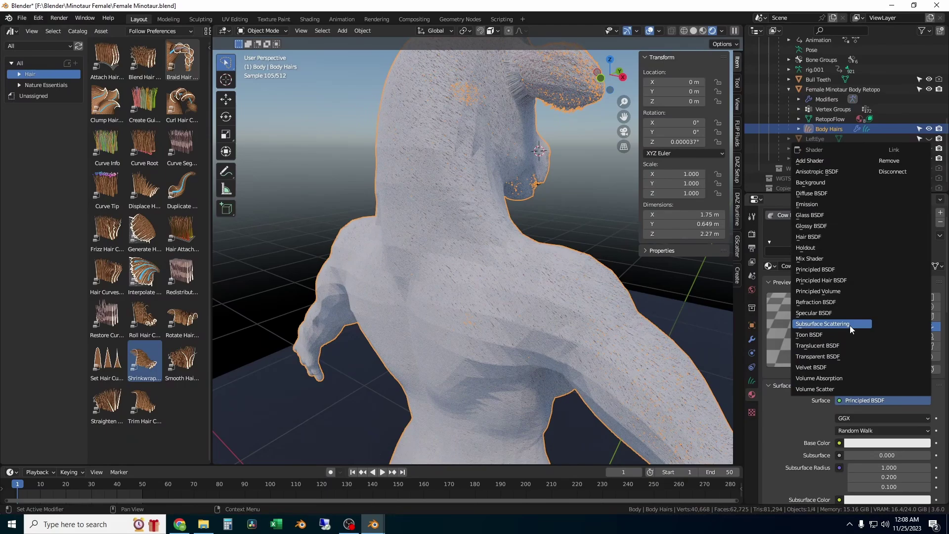
{"action": "left_click", "coordinate": [848, 279]}
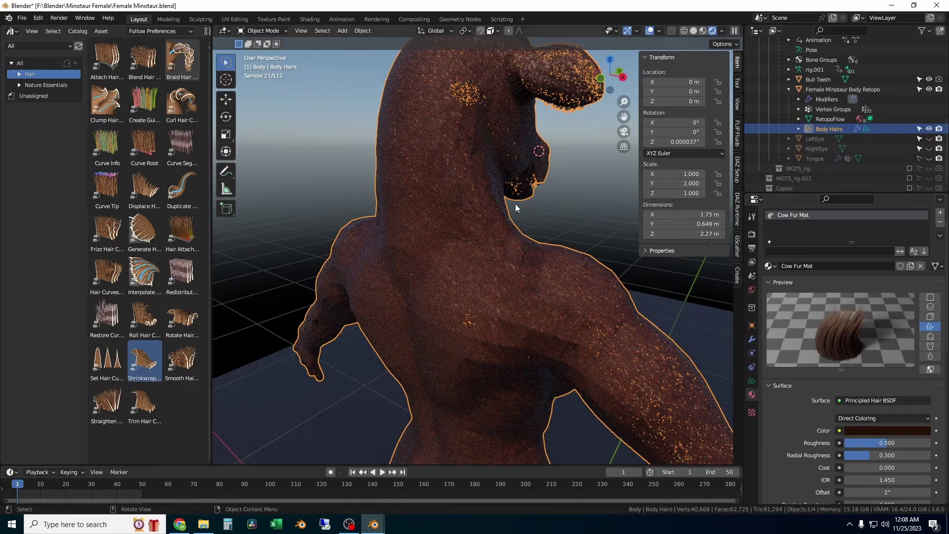
{"action": "middle_click_drag", "start_coordinate": [516, 206], "coordinate": [462, 196]}
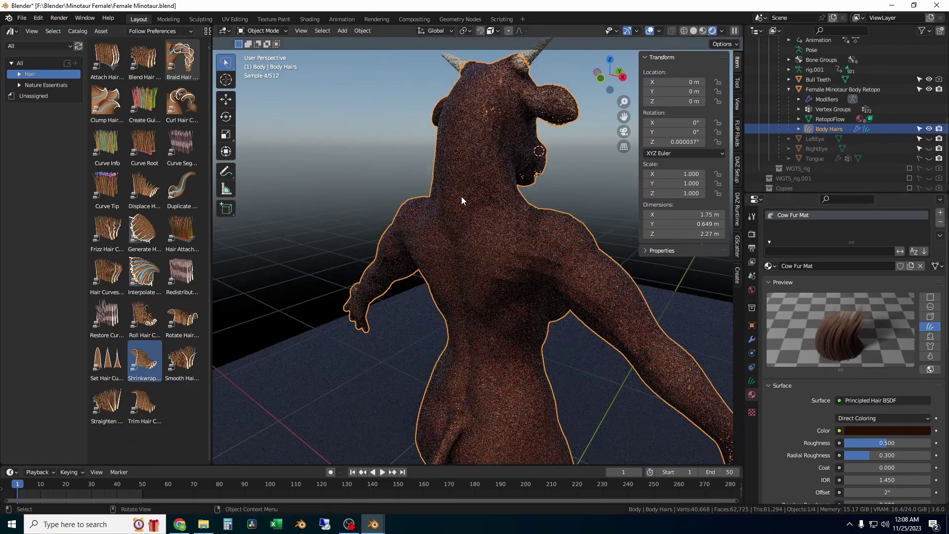
Step: Colour the hair by Melanin Concentration with melanin set to 0.017
{"action": "left_click", "coordinate": [877, 420]}
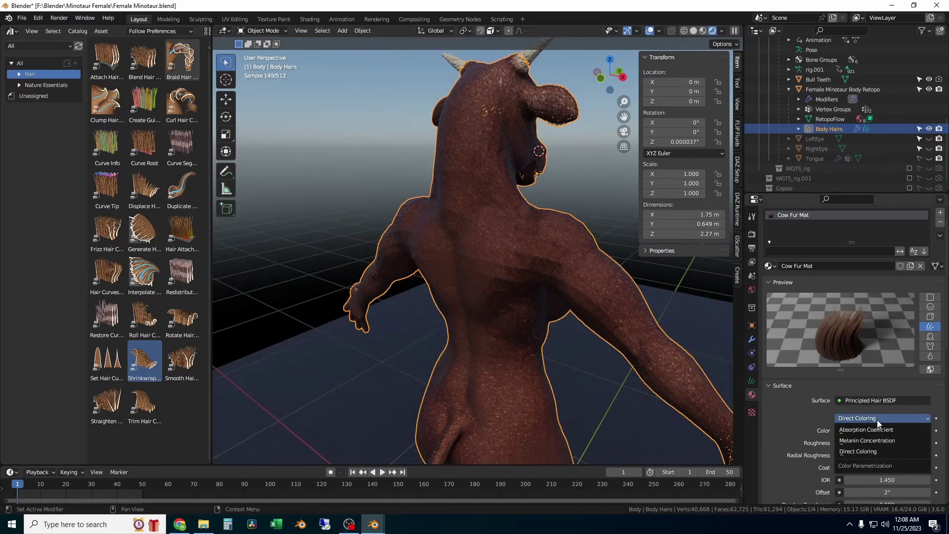
{"action": "left_click", "coordinate": [899, 441]}
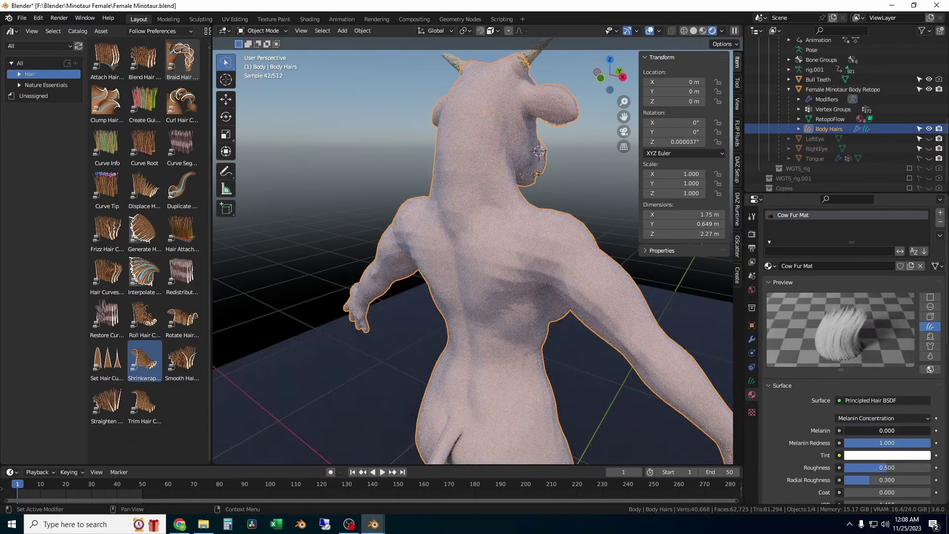
{"action": "left_click_drag", "start_coordinate": [885, 431], "coordinate": [885, 430]}
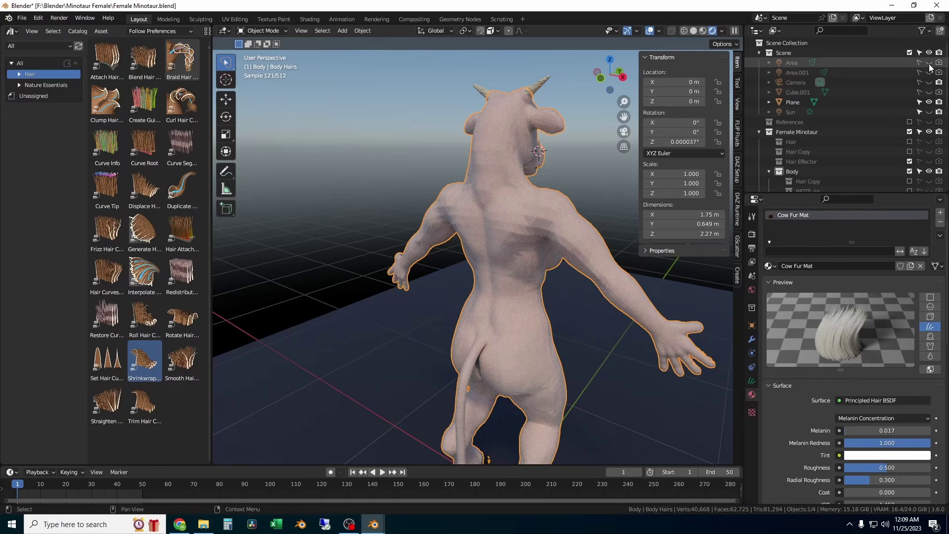
Step: Make the Area, Area.001 and Sun lights visible in the viewport
{"action": "left_click", "coordinate": [929, 65]}
{"action": "left_click", "coordinate": [929, 73]}
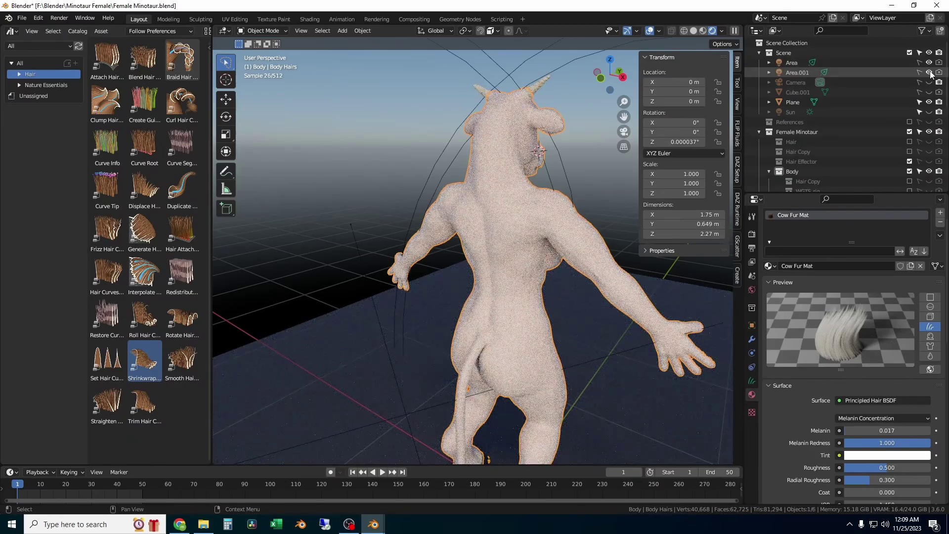
{"action": "left_click", "coordinate": [929, 112]}
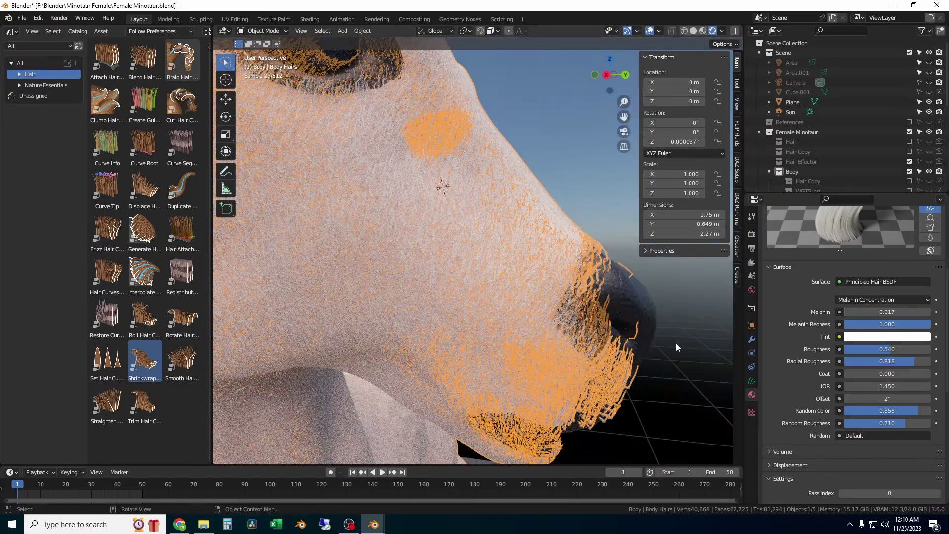
Step: Set the Set Hair Curve Profile radius to 0.00008 m for much finer strands
{"action": "left_click", "coordinate": [676, 346]}
{"action": "left_click", "coordinate": [752, 339]}
{"action": "left_click", "coordinate": [838, 288]}
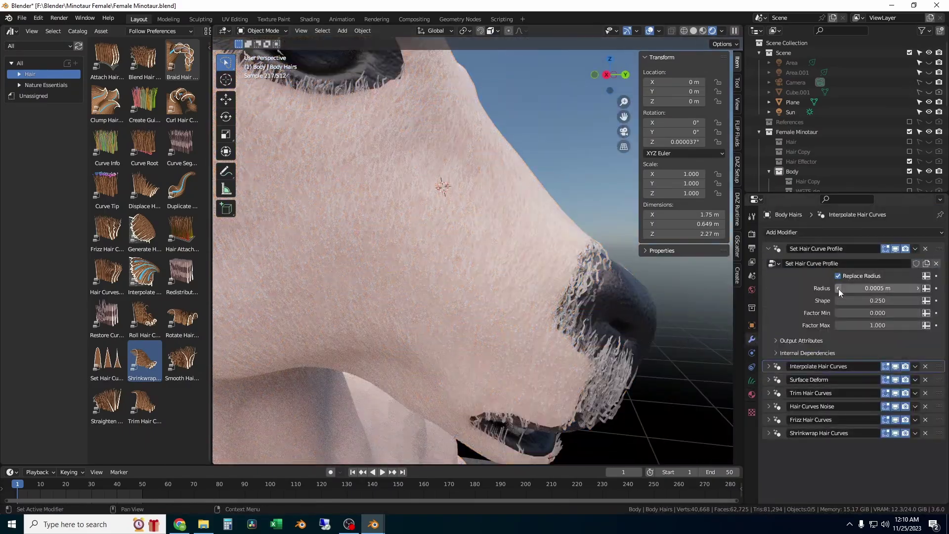
{"action": "left_click", "coordinate": [877, 288]}
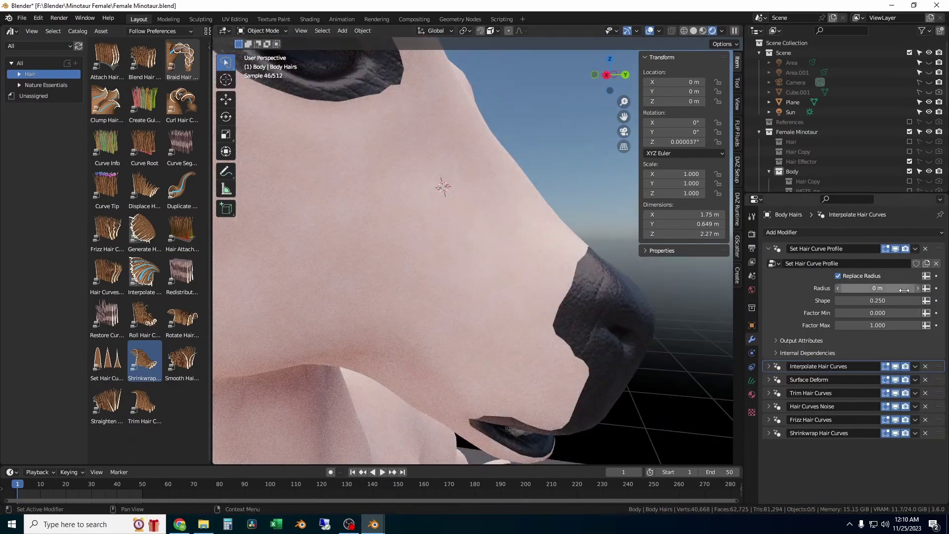
{"action": "type", "text": "0.00001"}
{"action": "key", "text": "Return"}
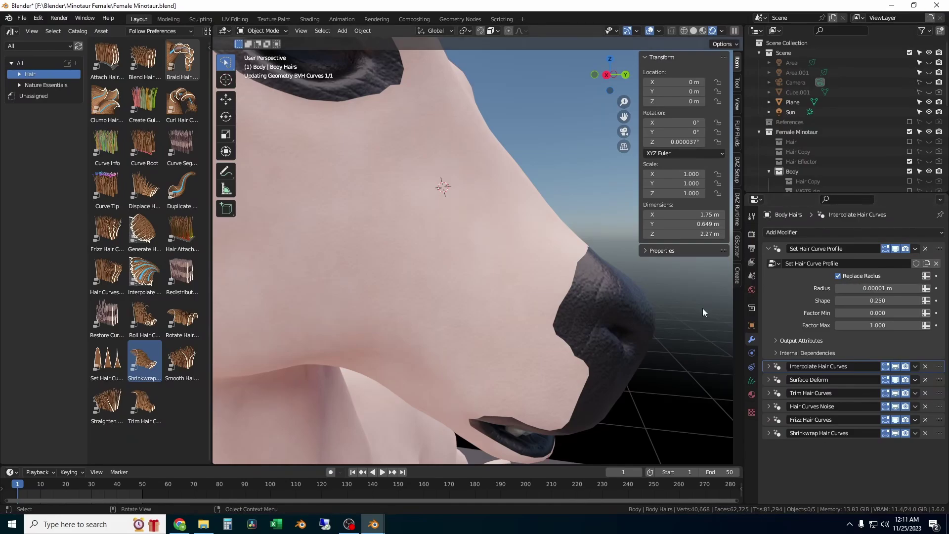
{"action": "left_click", "coordinate": [859, 290]}
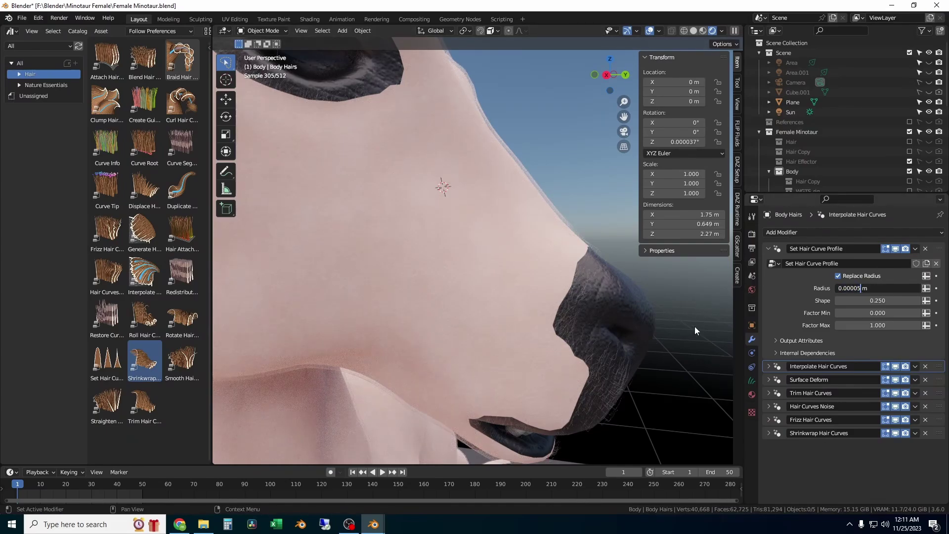
{"action": "key", "text": "Return"}
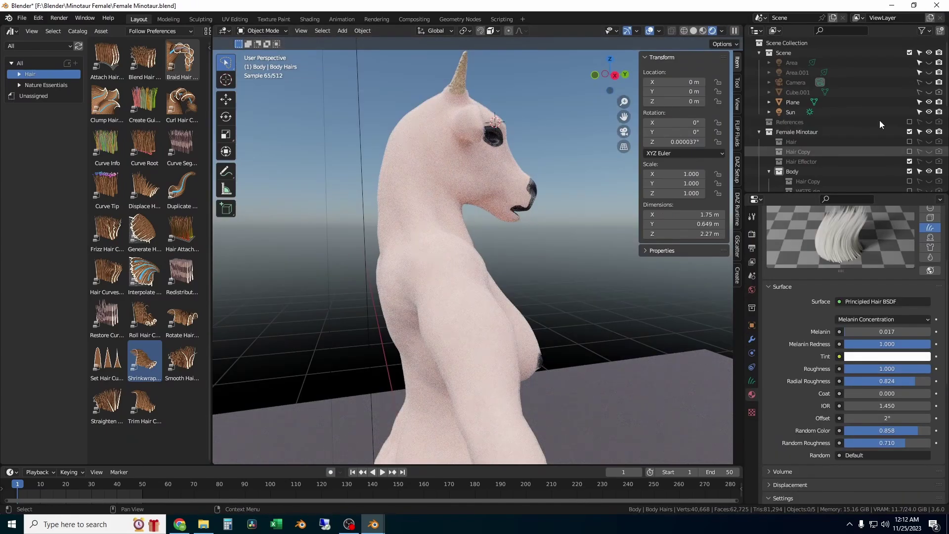
{"action": "left_click", "coordinate": [791, 111]}
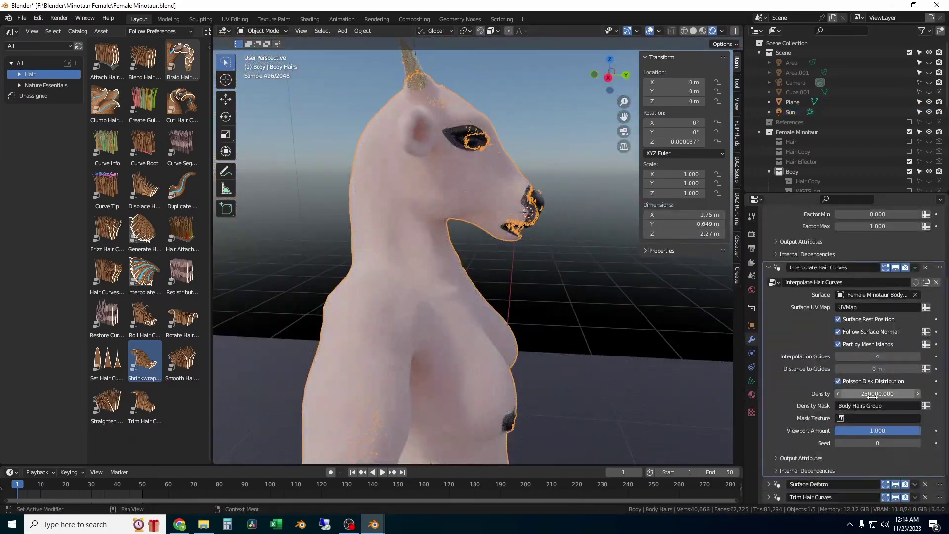
Step: Set the interpolated hair density to 270000 and check the rendered fur
{"action": "left_click", "coordinate": [875, 393]}
{"action": "type", "text": "270000"}
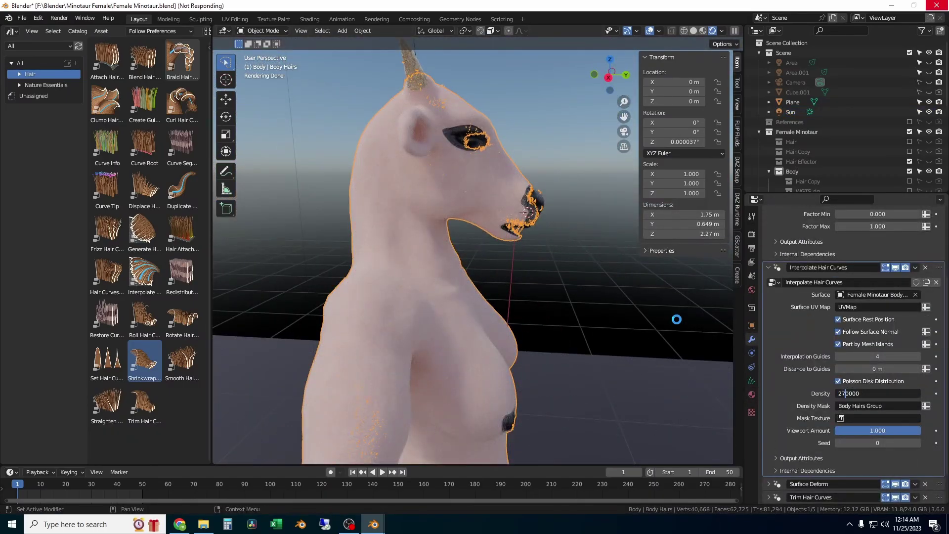
{"action": "key", "text": "Return"}
{"action": "right_click", "coordinate": [429, 148], "text": "shift"}
{"action": "scroll", "coordinate": [429, 148], "scroll_direction": "up", "scroll_amount": 10}
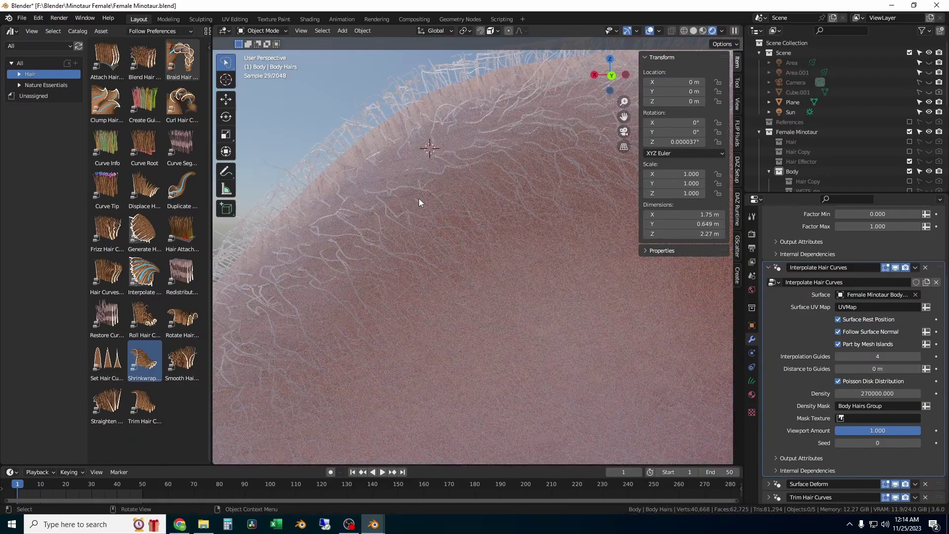
{"action": "left_click", "coordinate": [382, 112]}
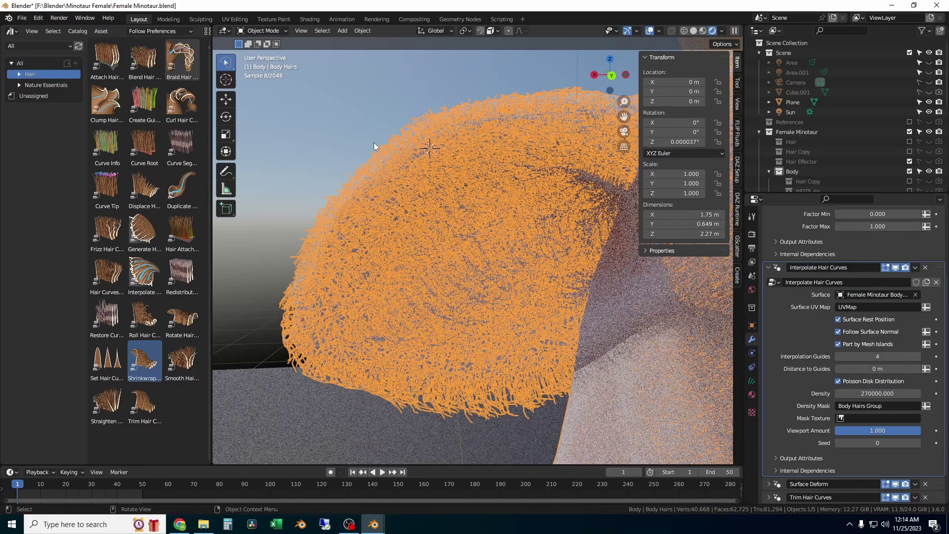
{"action": "left_click", "coordinate": [374, 143]}
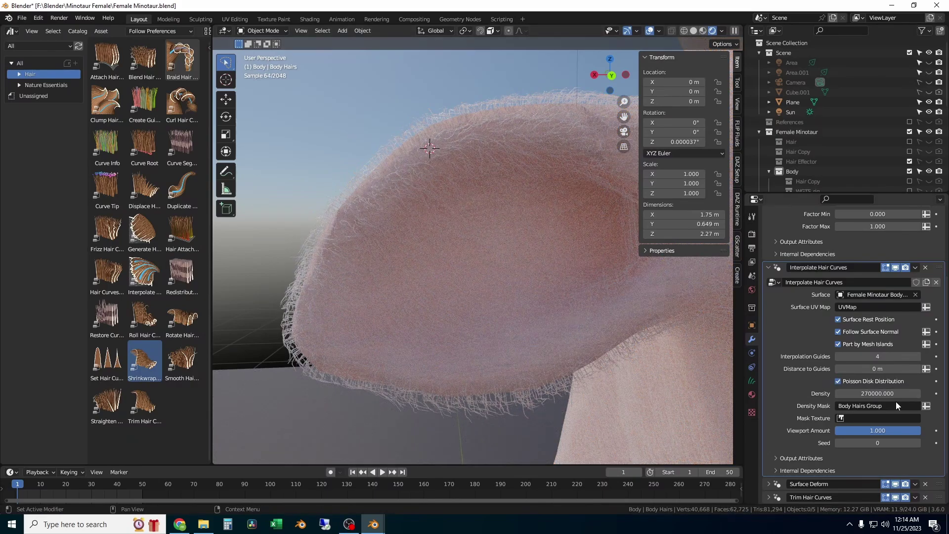
Step: Try a hair density of 500000 and inspect the heavier fur
{"action": "left_click", "coordinate": [877, 393]}
{"action": "type", "text": "500000"}
{"action": "key", "text": "Return"}
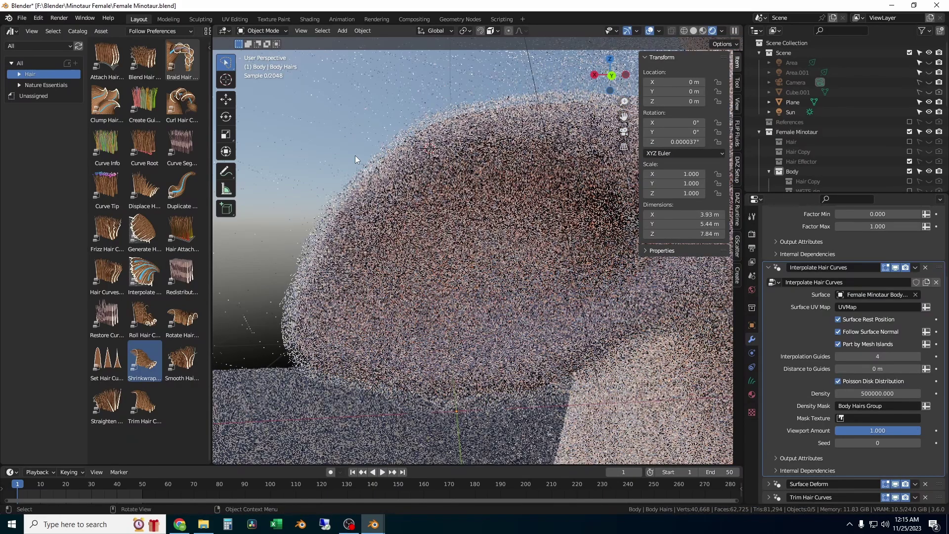
{"action": "scroll", "coordinate": [301, 190], "scroll_direction": "down", "scroll_amount": 6}
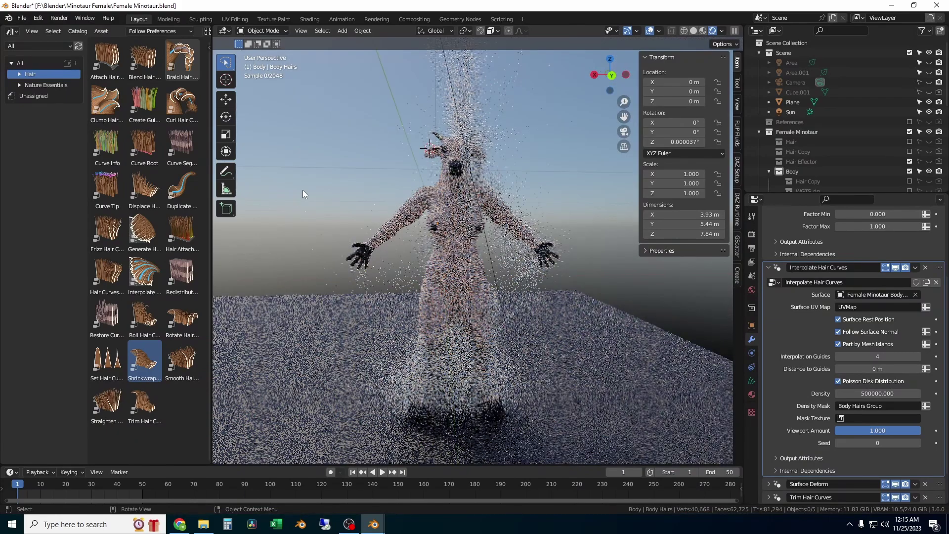
{"action": "scroll", "coordinate": [303, 190], "scroll_direction": "down", "scroll_amount": 8}
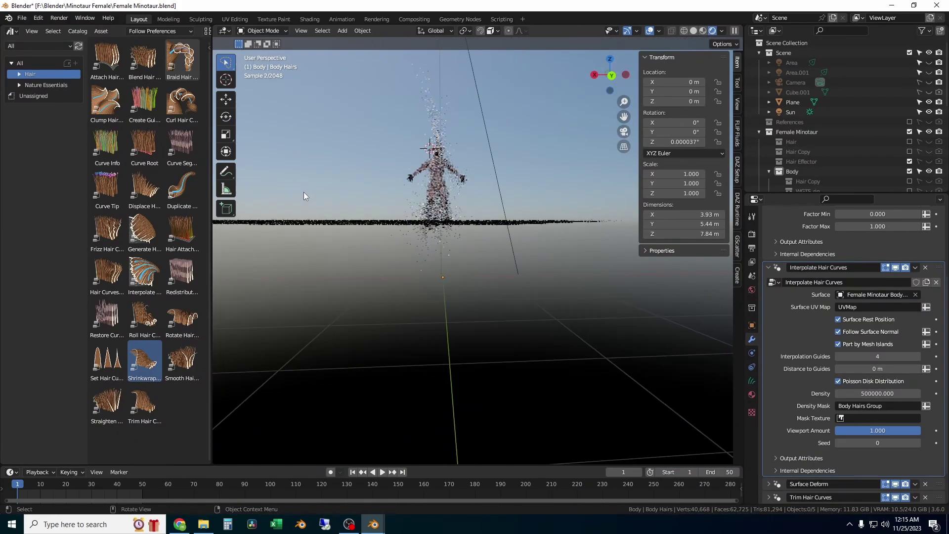
{"action": "scroll", "coordinate": [292, 189], "scroll_direction": "up", "scroll_amount": 5}
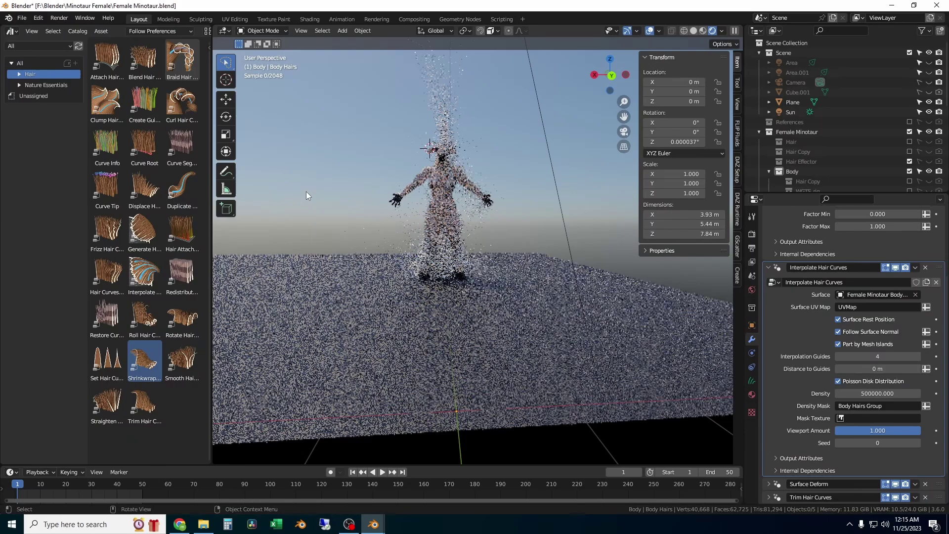
{"action": "scroll", "coordinate": [307, 194], "scroll_direction": "up", "scroll_amount": 2}
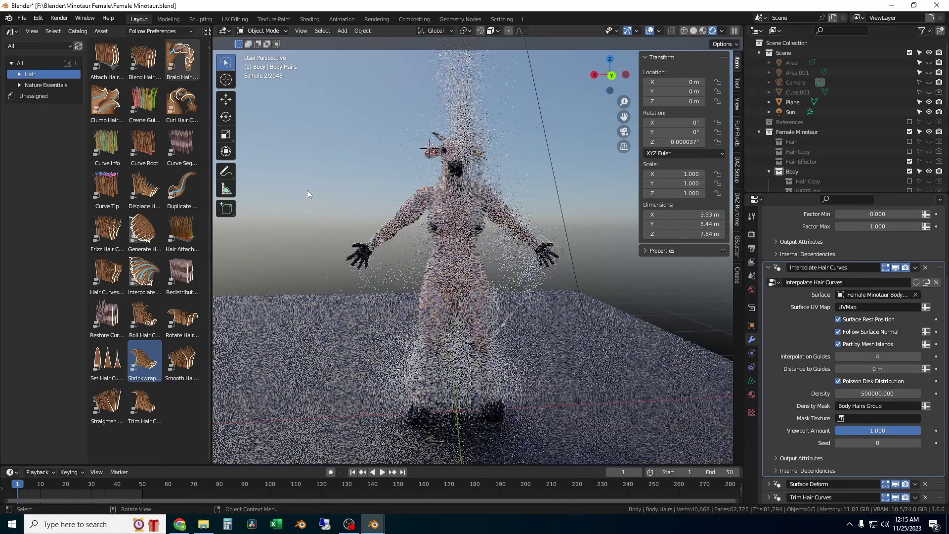
Step: Revert the hair density to 270000 and view the render
{"action": "left_click", "coordinate": [454, 92]}
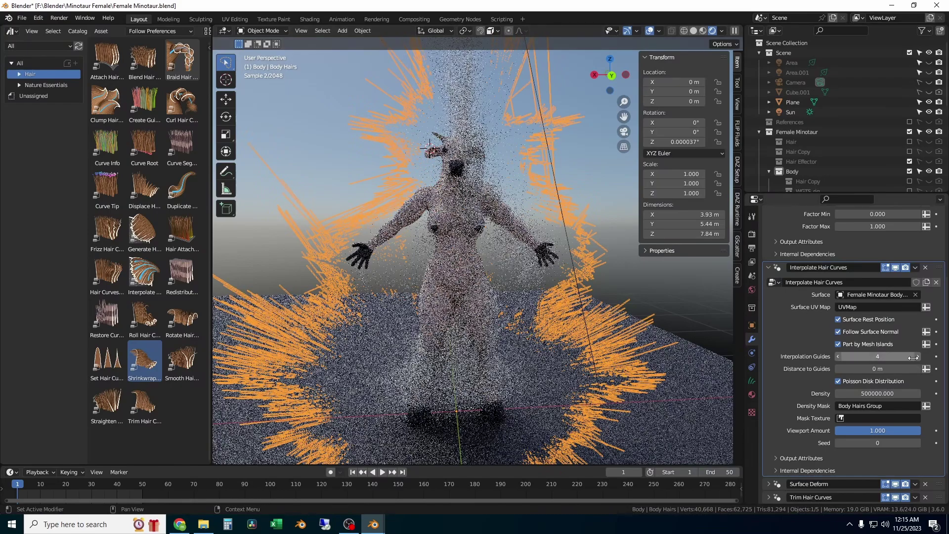
{"action": "left_click", "coordinate": [839, 394]}
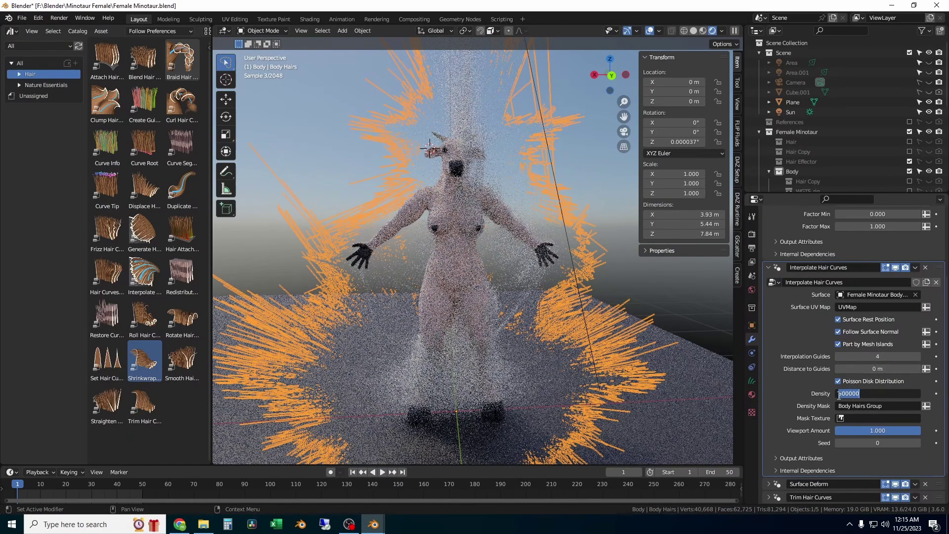
{"action": "type", "text": "270000"}
{"action": "key", "text": "Return"}
{"action": "left_click", "coordinate": [309, 164]}
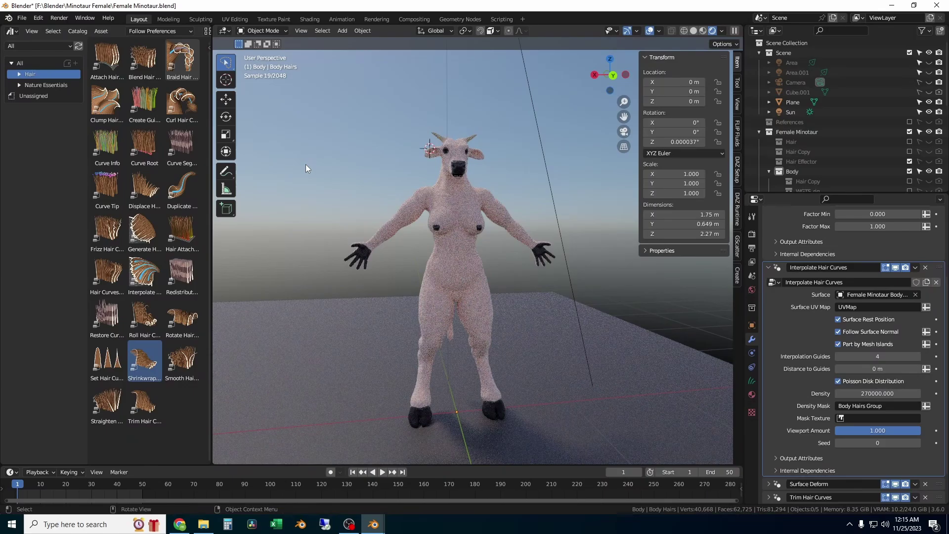
{"action": "scroll", "coordinate": [385, 199], "scroll_direction": "up", "scroll_amount": 10}
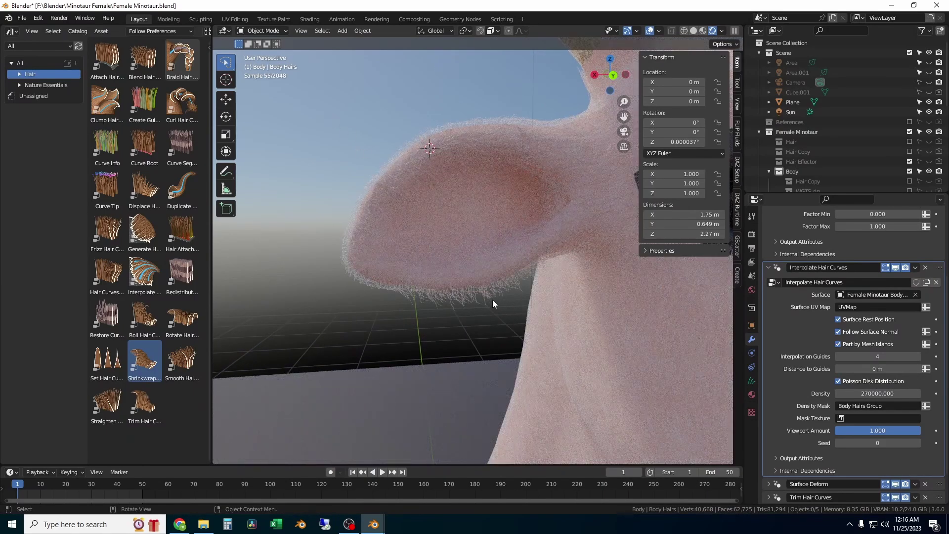
{"action": "left_click", "coordinate": [494, 303]}
{"action": "left_click", "coordinate": [382, 56]}
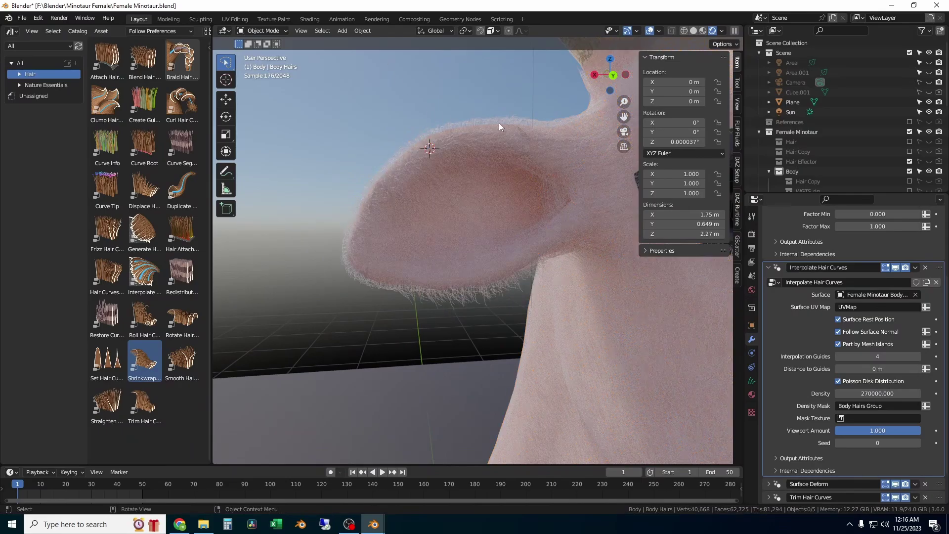
{"action": "middle_click_drag", "start_coordinate": [499, 123], "coordinate": [443, 222]}
{"action": "middle_click_drag", "start_coordinate": [512, 256], "coordinate": [515, 256]}
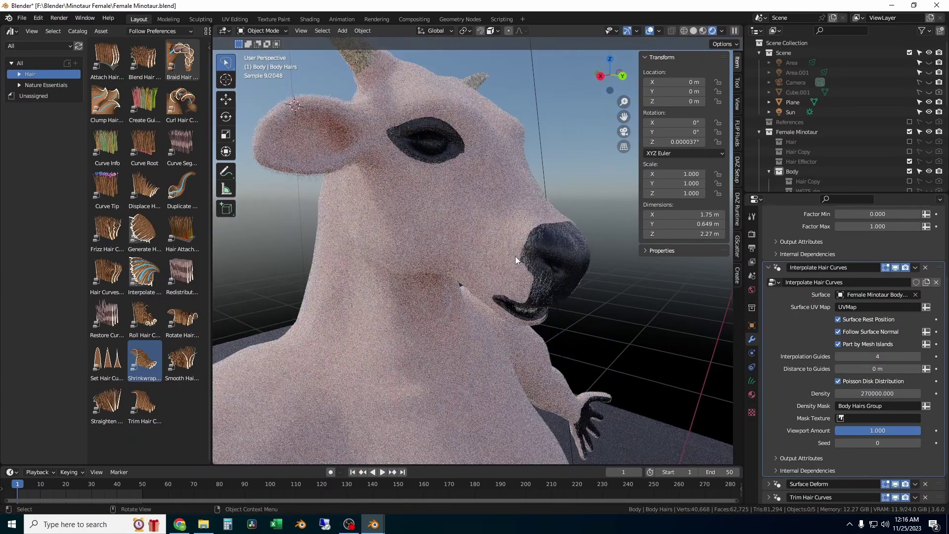
{"action": "left_click", "coordinate": [515, 256]}
{"action": "left_click", "coordinate": [626, 299]}
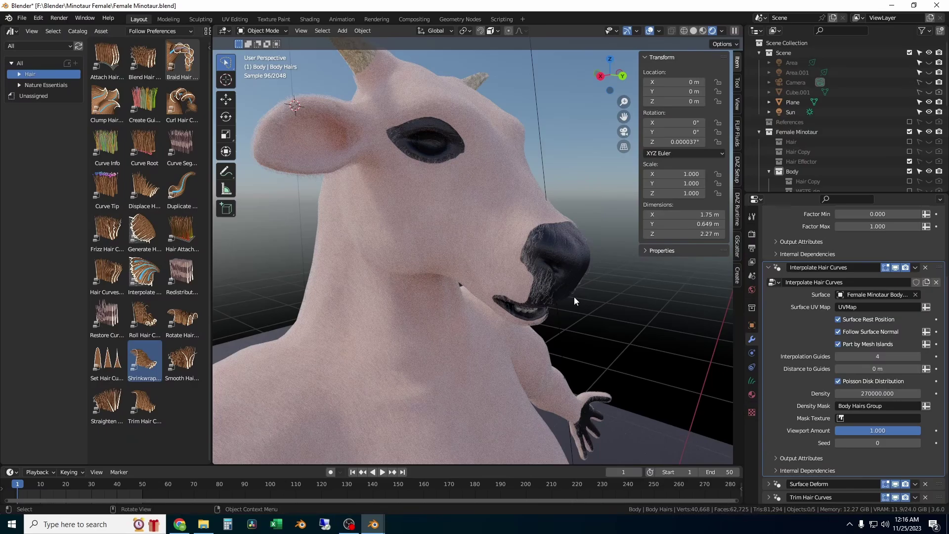
{"action": "scroll", "coordinate": [556, 297], "scroll_direction": "down", "scroll_amount": 3}
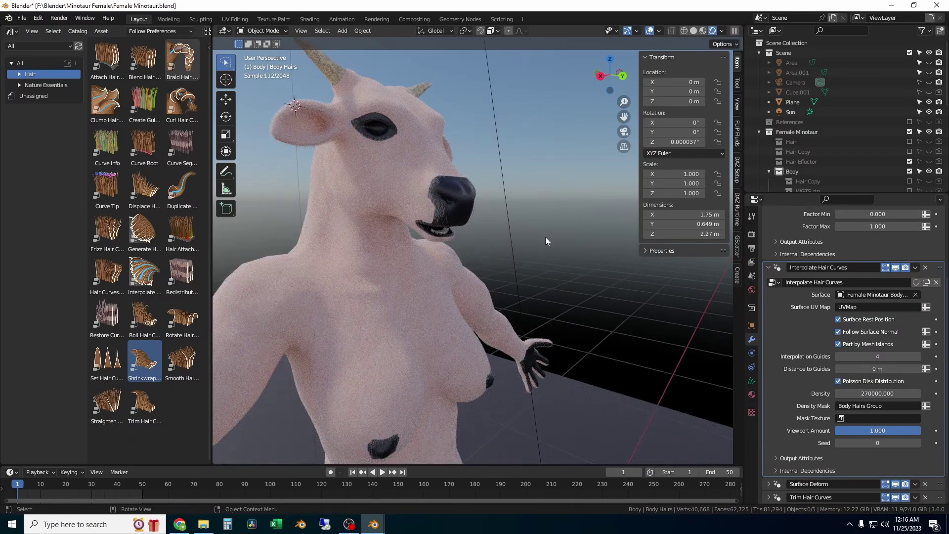
{"action": "scroll", "coordinate": [494, 268], "scroll_direction": "down", "scroll_amount": 3}
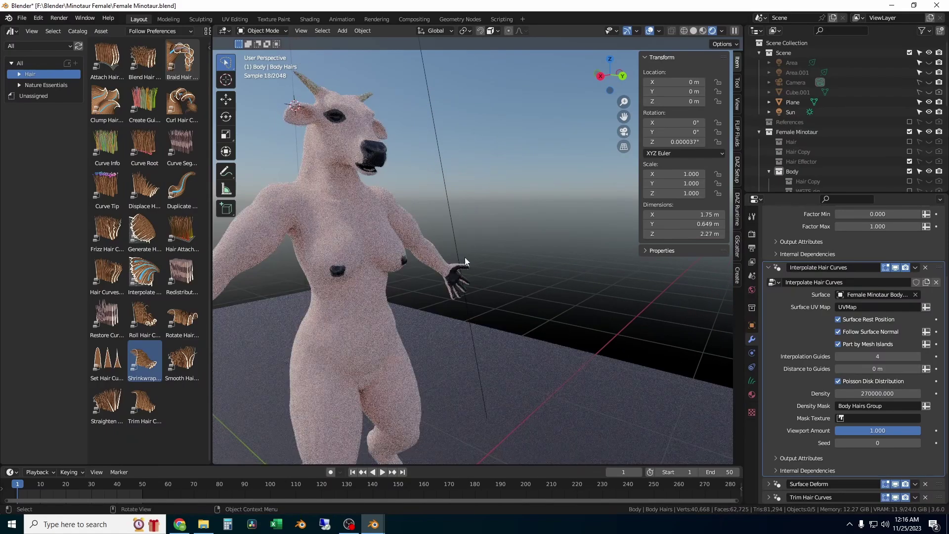